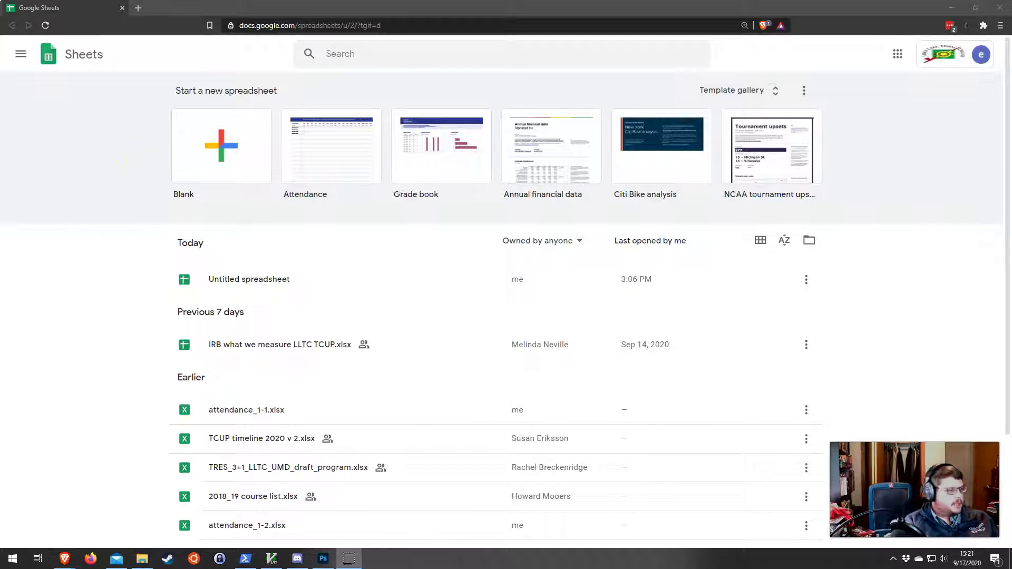
- Create a new blank spreadsheet and name it "my first spreadsheet"
{"action": "key", "text": "alt+Tab"}
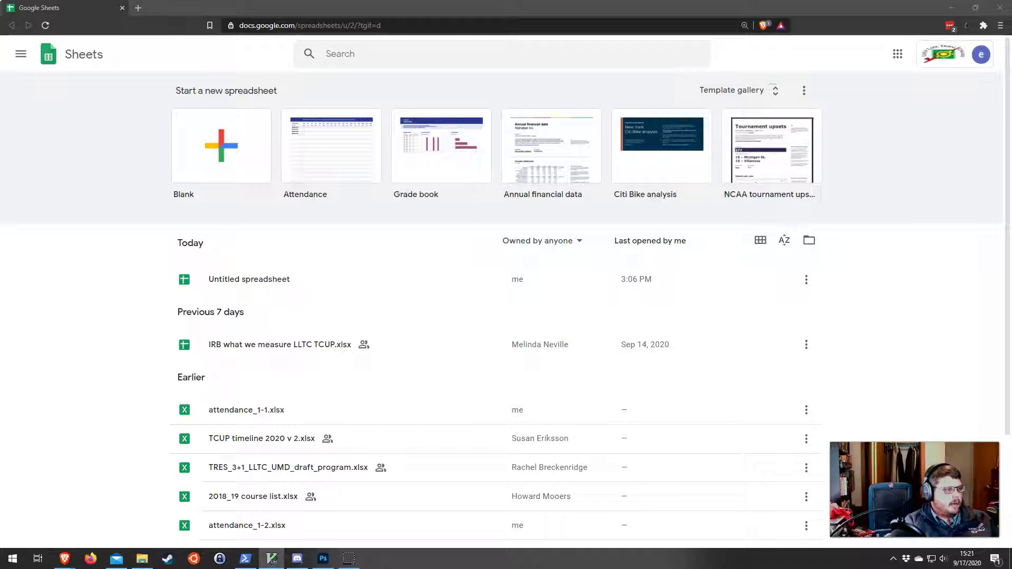
{"action": "key", "text": "alt+Tab"}
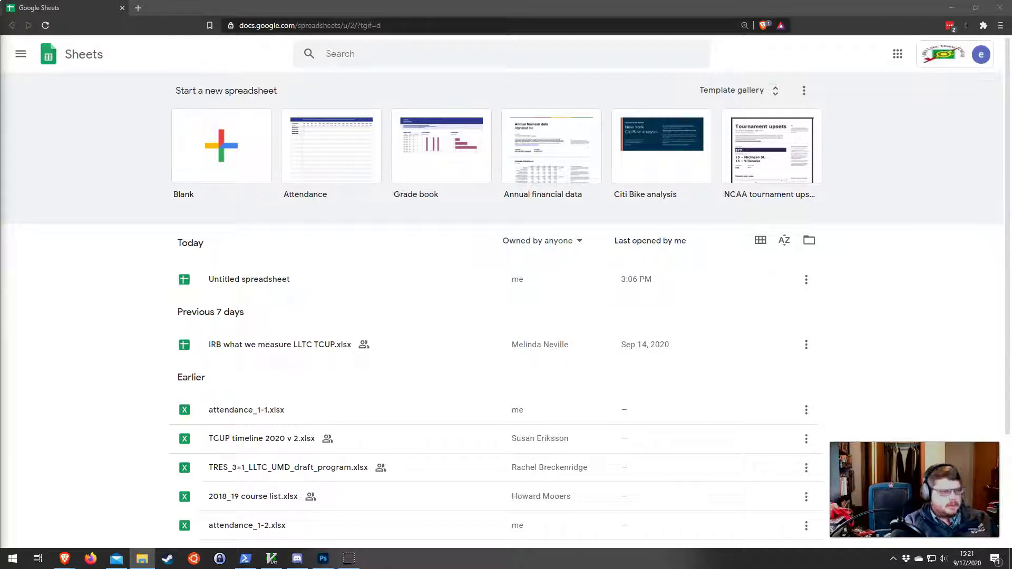
{"action": "left_click", "coordinate": [234, 150]}
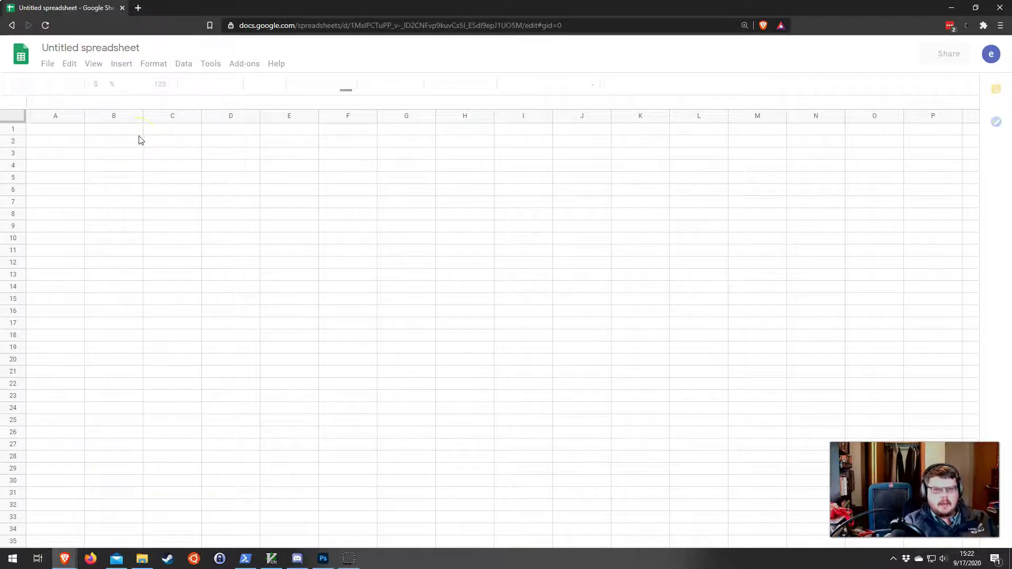
{"action": "left_click", "coordinate": [127, 47]}
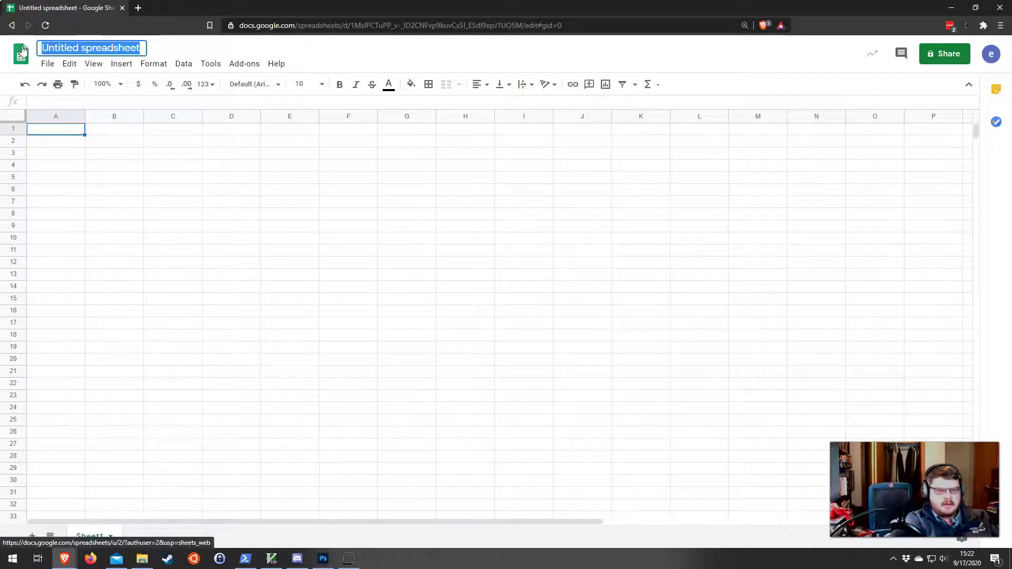
{"action": "type", "text": "my first spreadsheet"}
{"action": "key", "text": "Return"}
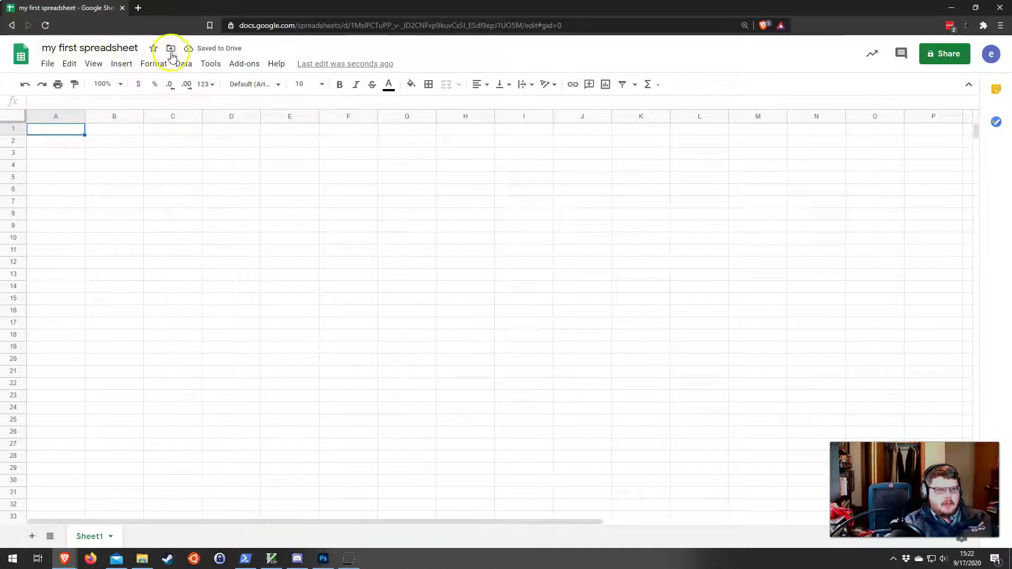
- Move the spreadsheet into the ITECH 100 folder in My Drive and dismiss the notification
{"action": "left_click", "coordinate": [170, 49]}
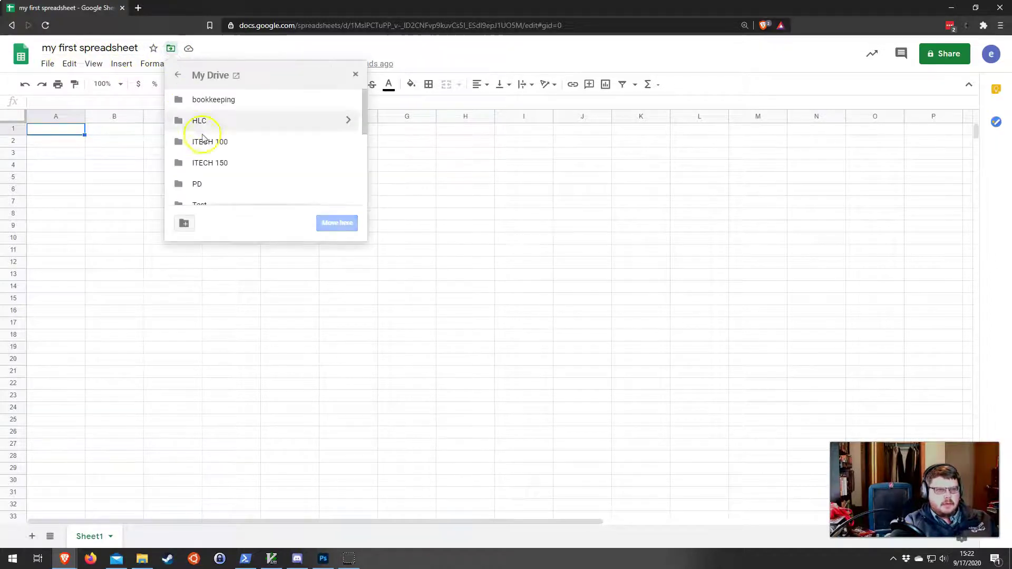
{"action": "left_click", "coordinate": [208, 163]}
{"action": "left_click", "coordinate": [236, 138]}
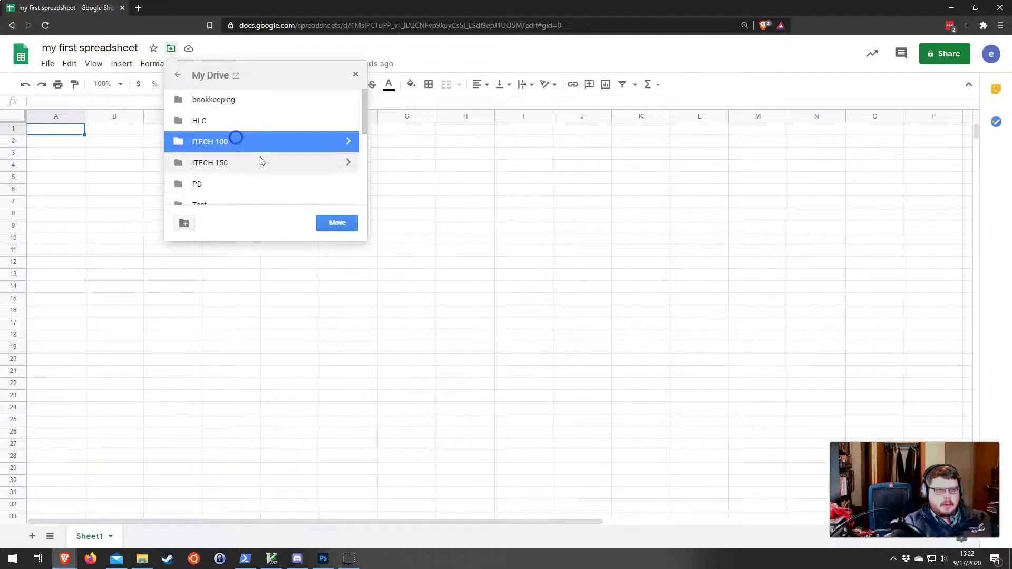
{"action": "left_click", "coordinate": [341, 142]}
{"action": "left_click", "coordinate": [337, 223]}
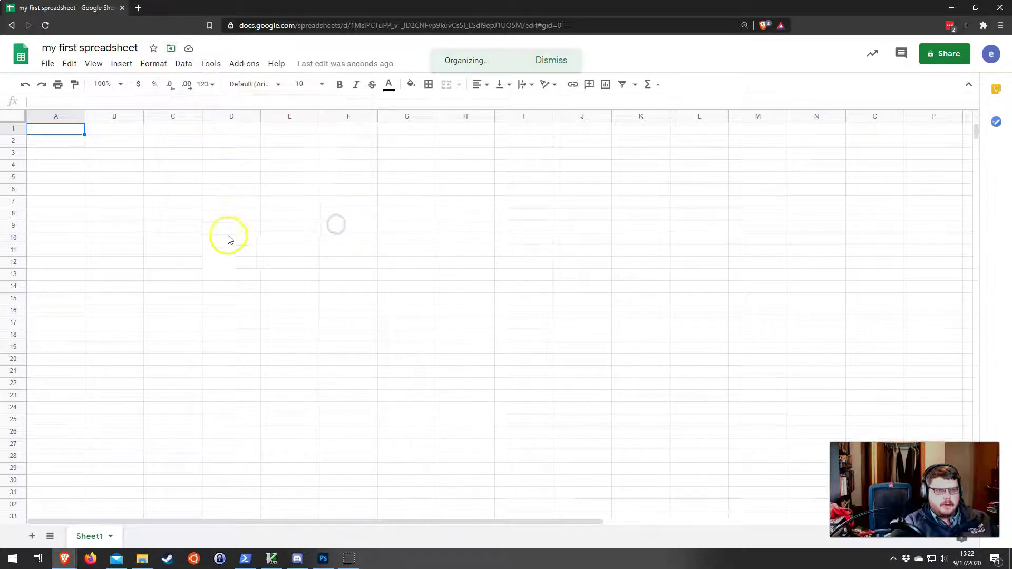
{"action": "left_click", "coordinate": [67, 134]}
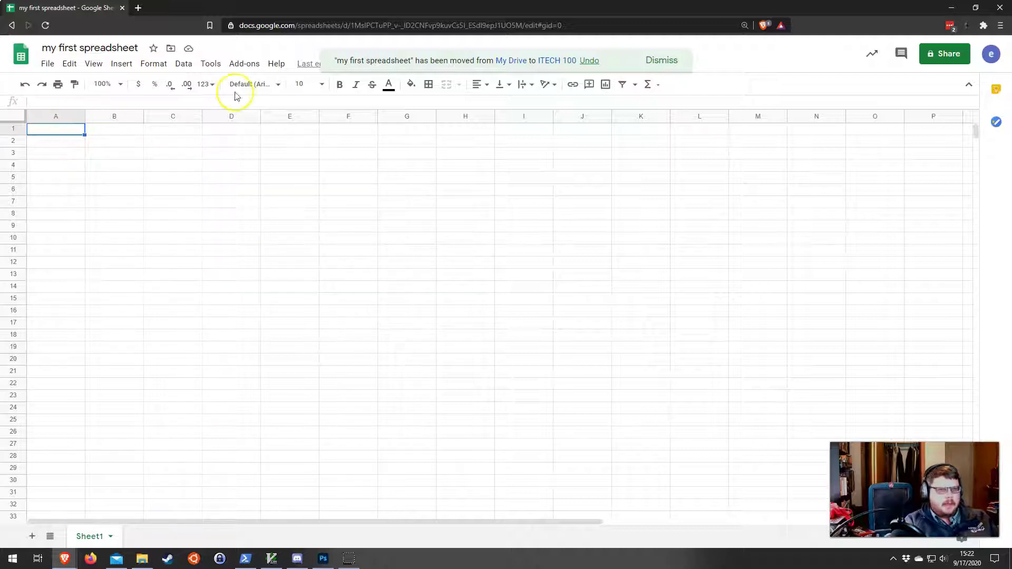
{"action": "left_click", "coordinate": [657, 61]}
{"action": "left_click", "coordinate": [459, 86]}
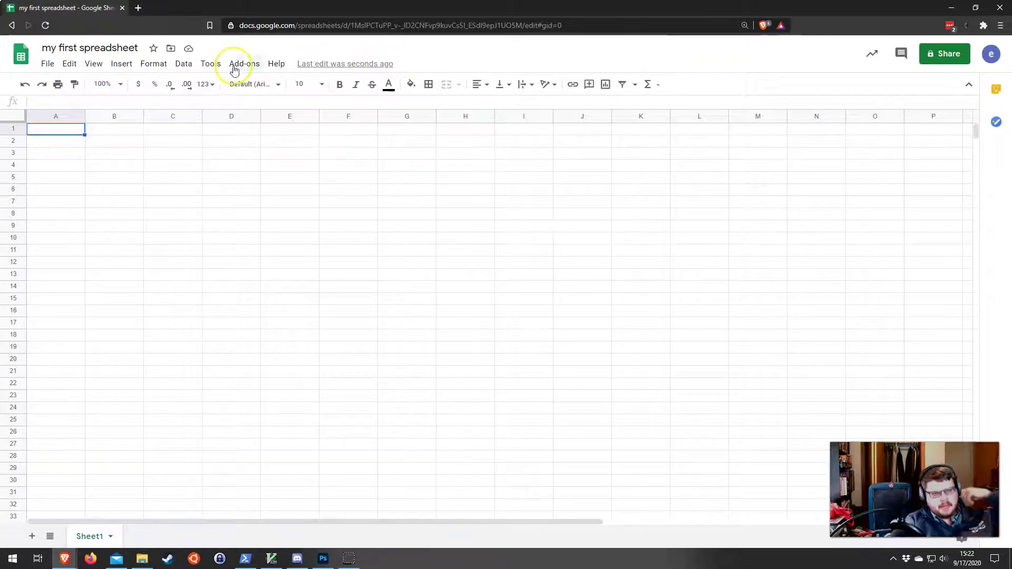
- Examine the commands available for managing the file, editing, changing the view and inserting content, without applying any
{"action": "left_click", "coordinate": [53, 65]}
{"action": "mouse_move", "coordinate": [82, 70]}
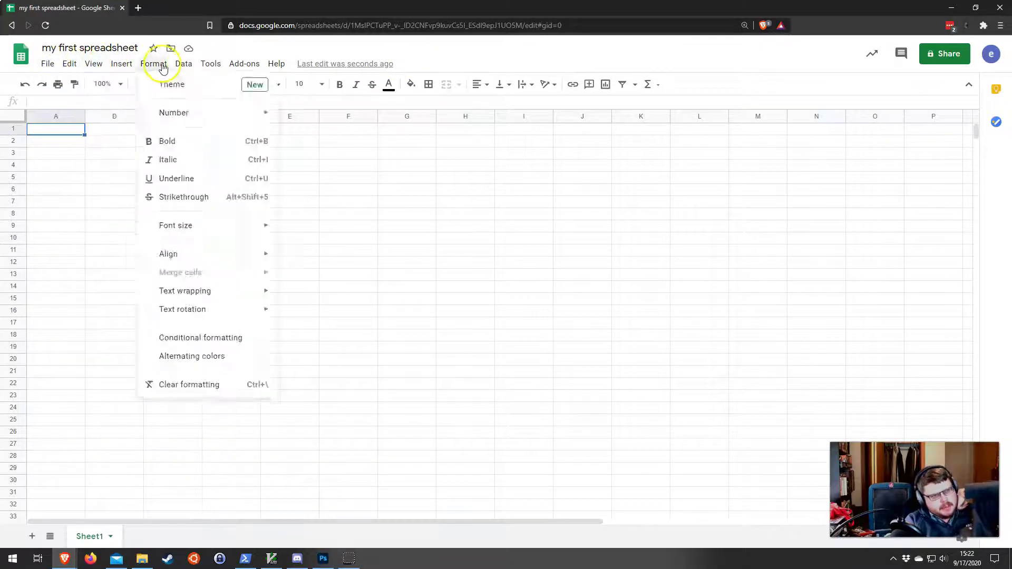
{"action": "mouse_move", "coordinate": [173, 64]}
{"action": "mouse_move", "coordinate": [44, 70]}
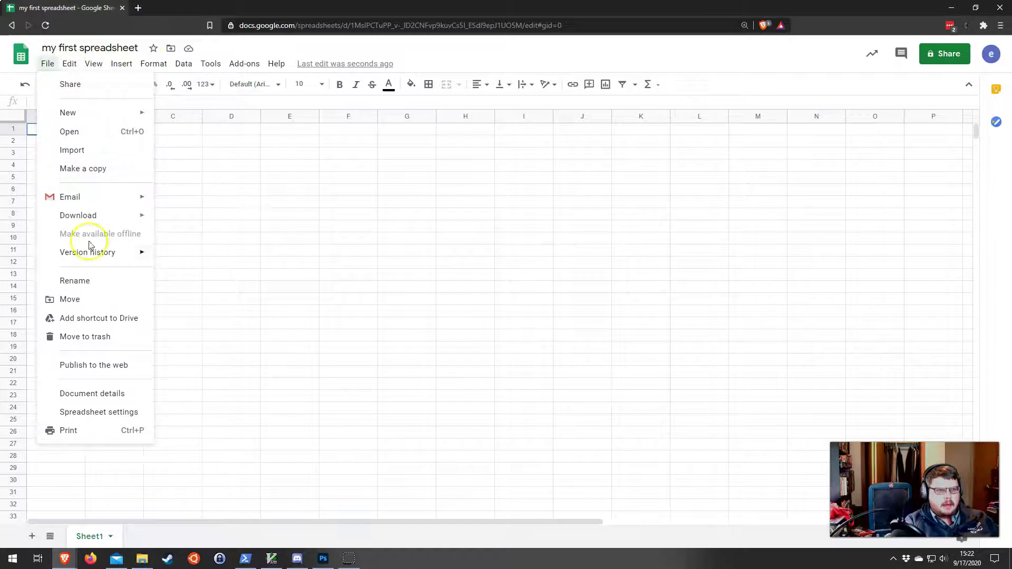
{"action": "mouse_move", "coordinate": [86, 216]}
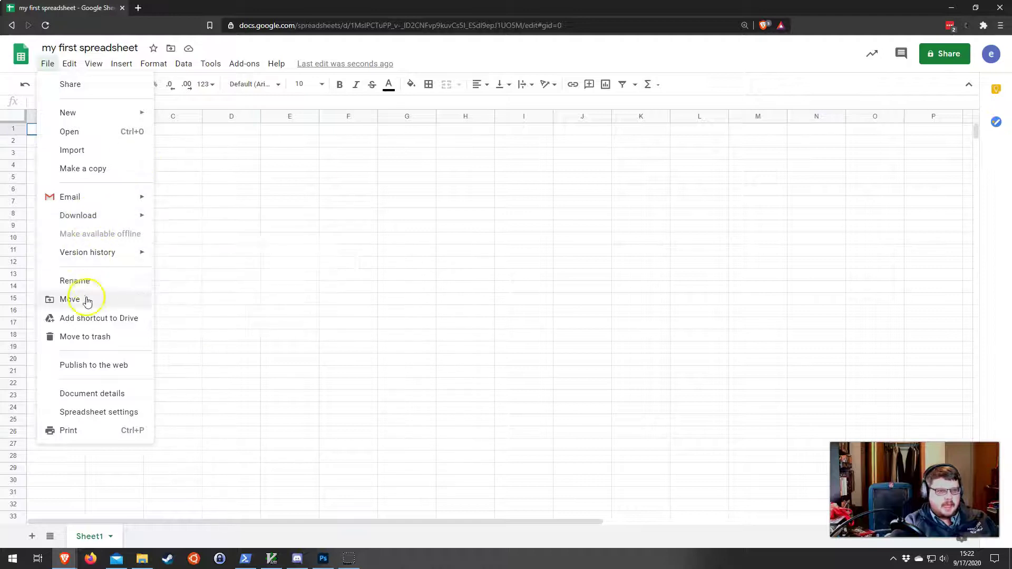
{"action": "left_click", "coordinate": [96, 253]}
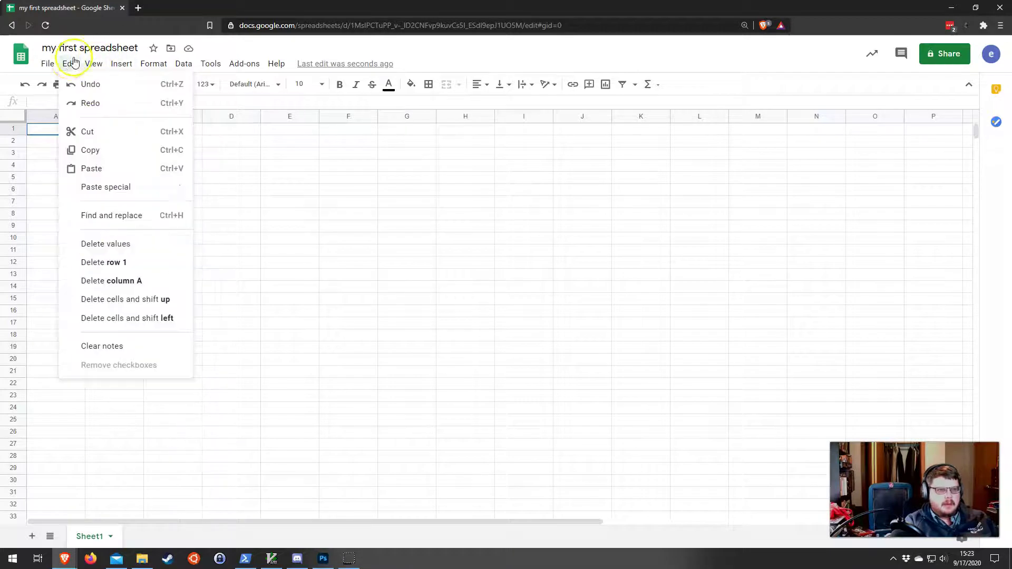
{"action": "left_click", "coordinate": [93, 64]}
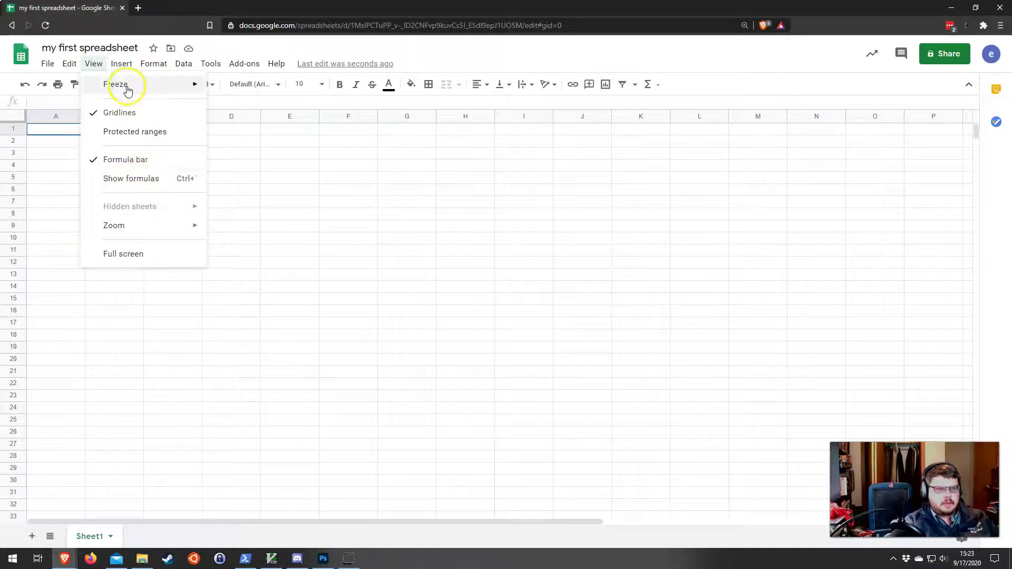
{"action": "mouse_move", "coordinate": [128, 89]}
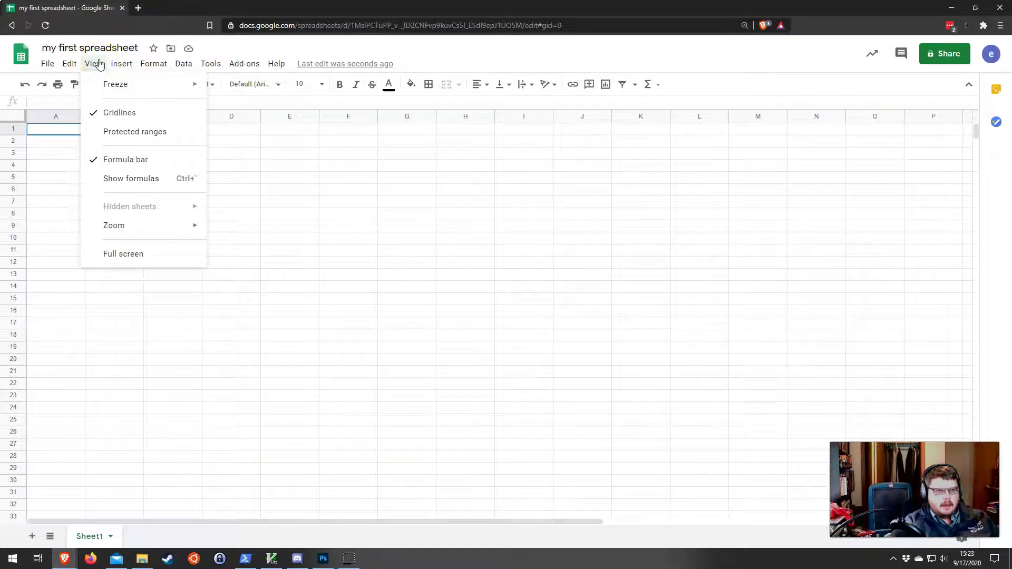
{"action": "left_click", "coordinate": [120, 67]}
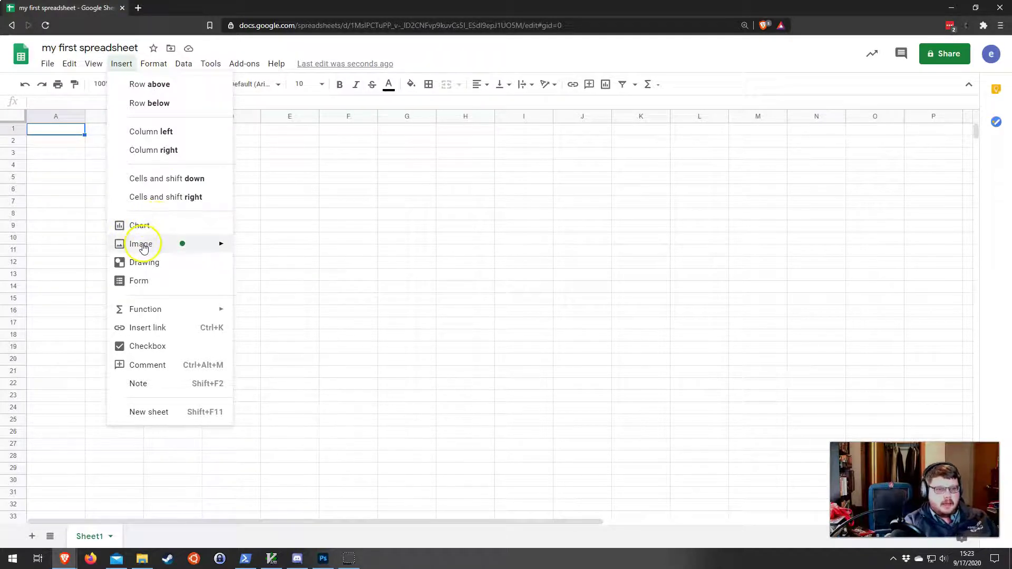
{"action": "mouse_move", "coordinate": [147, 247]}
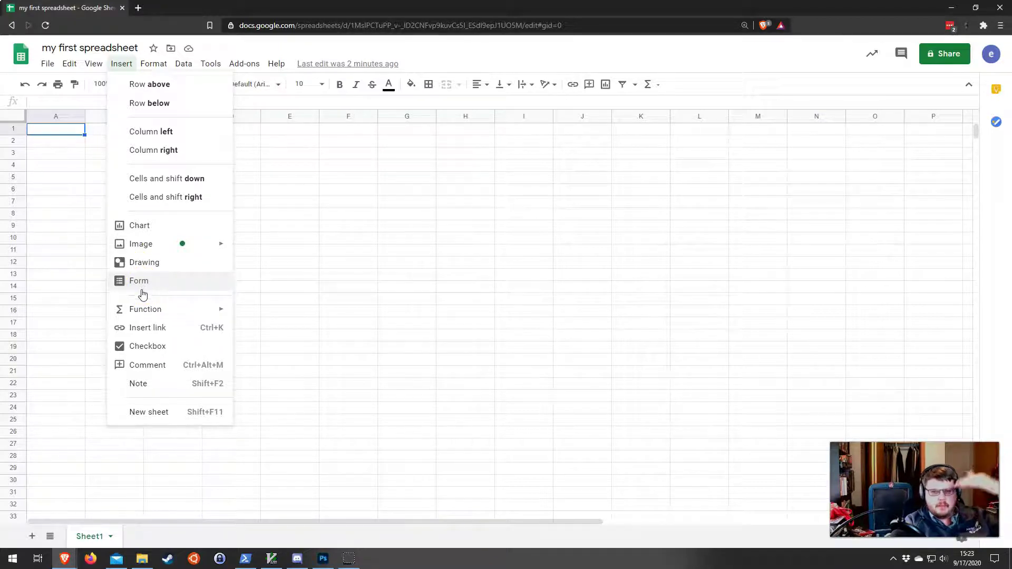
{"action": "left_click", "coordinate": [157, 310]}
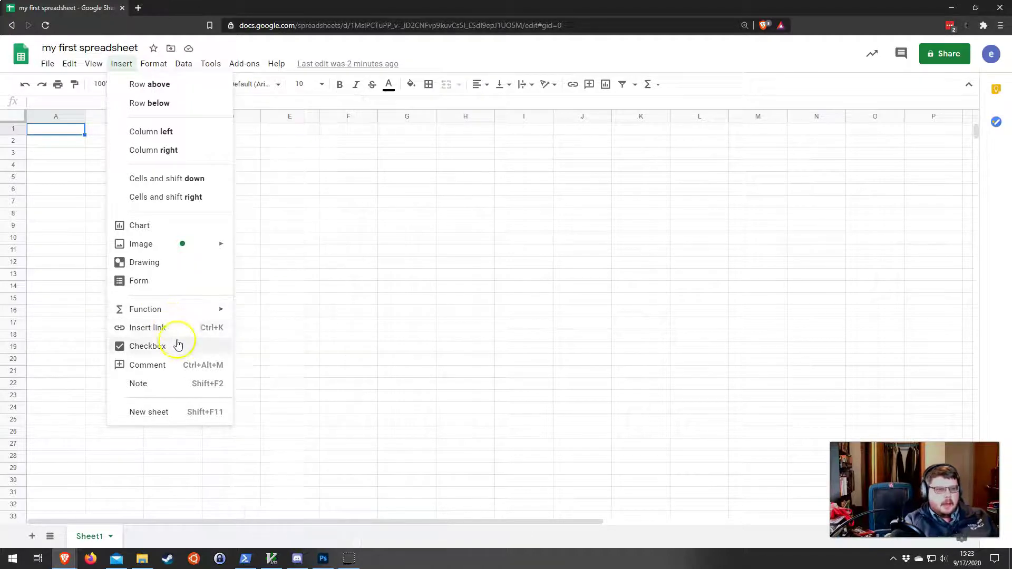
- Examine the formatting, data, tools, add-on and help commands available for the spreadsheet, without applying any
{"action": "left_click", "coordinate": [154, 64]}
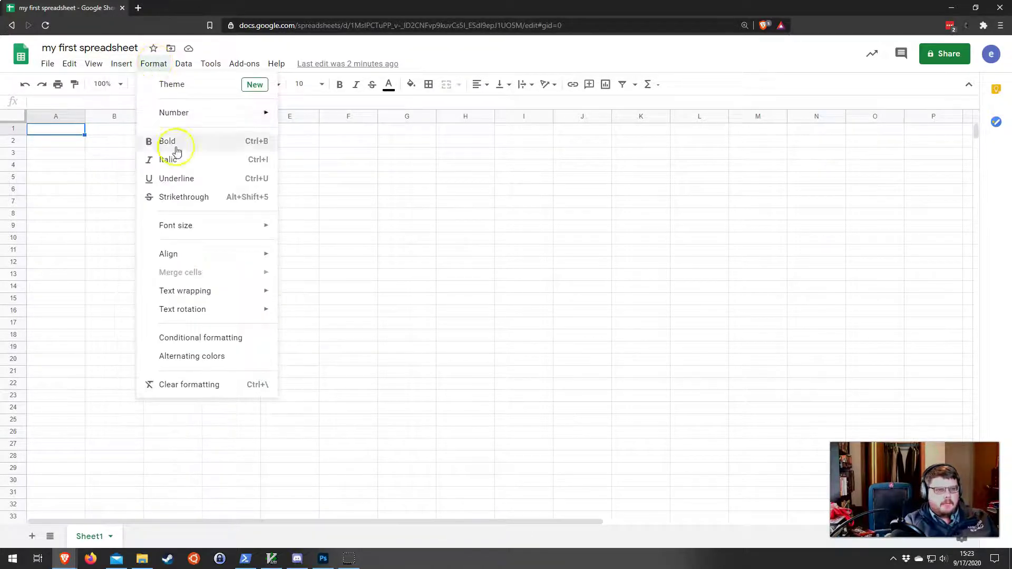
{"action": "mouse_move", "coordinate": [188, 113]}
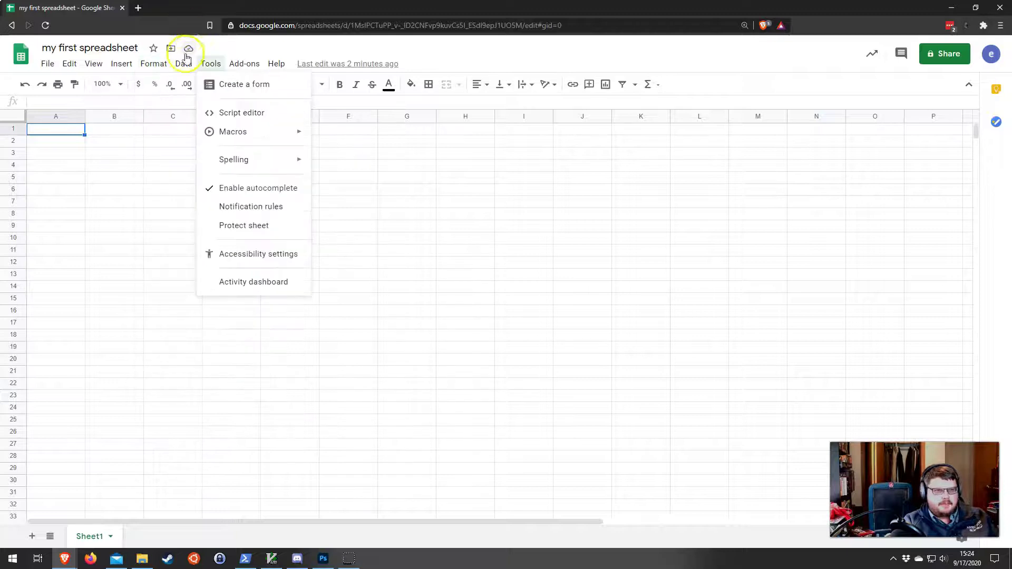
{"action": "mouse_move", "coordinate": [182, 62]}
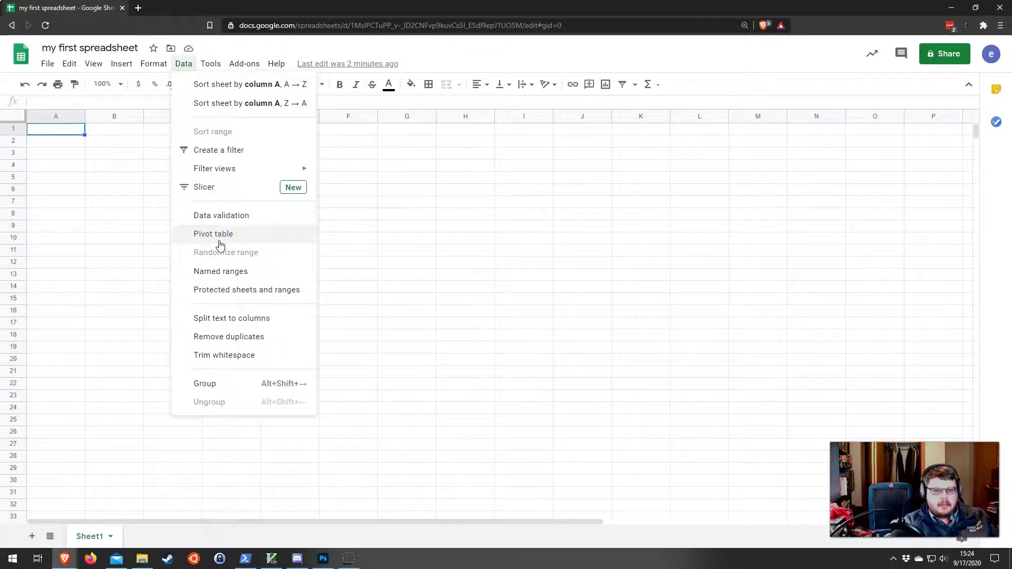
{"action": "left_click", "coordinate": [221, 222]}
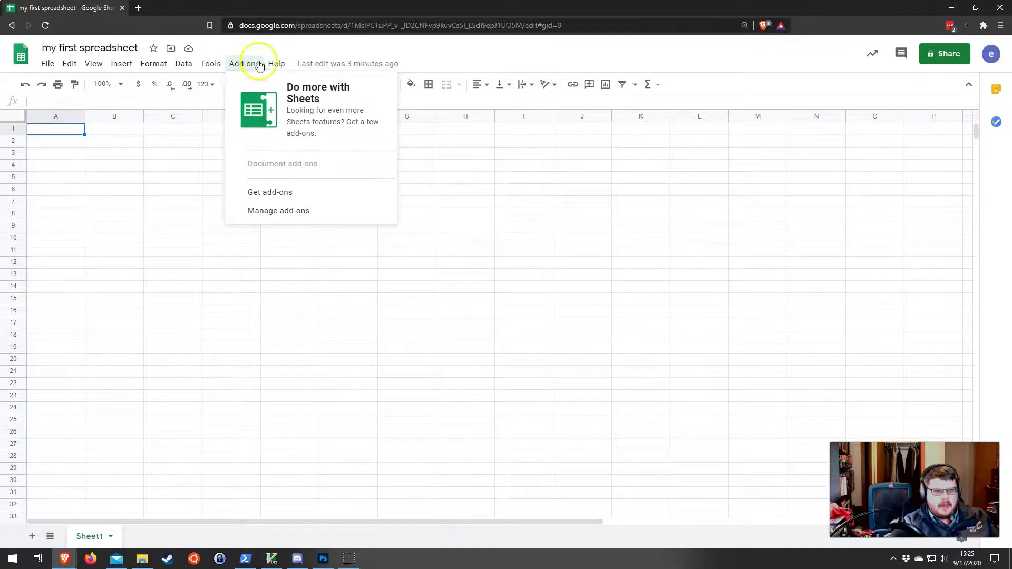
{"action": "left_click", "coordinate": [288, 39]}
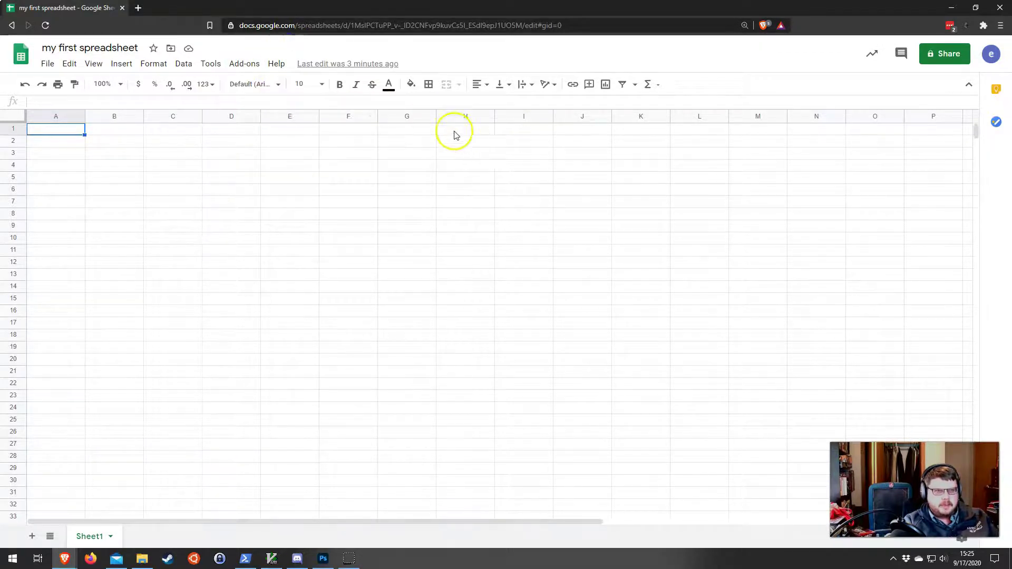
{"action": "left_click", "coordinate": [277, 63]}
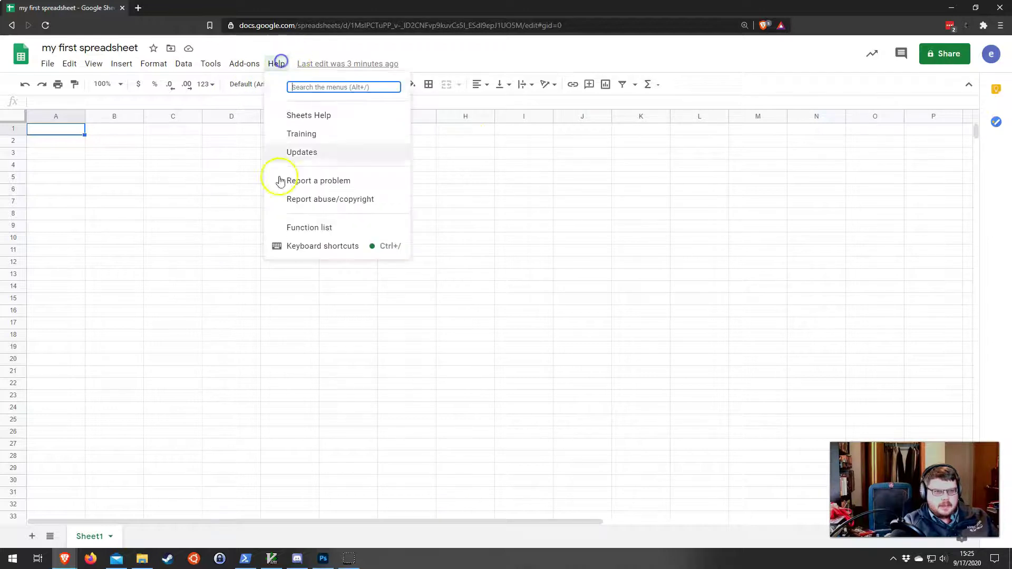
{"action": "left_click", "coordinate": [438, 45]}
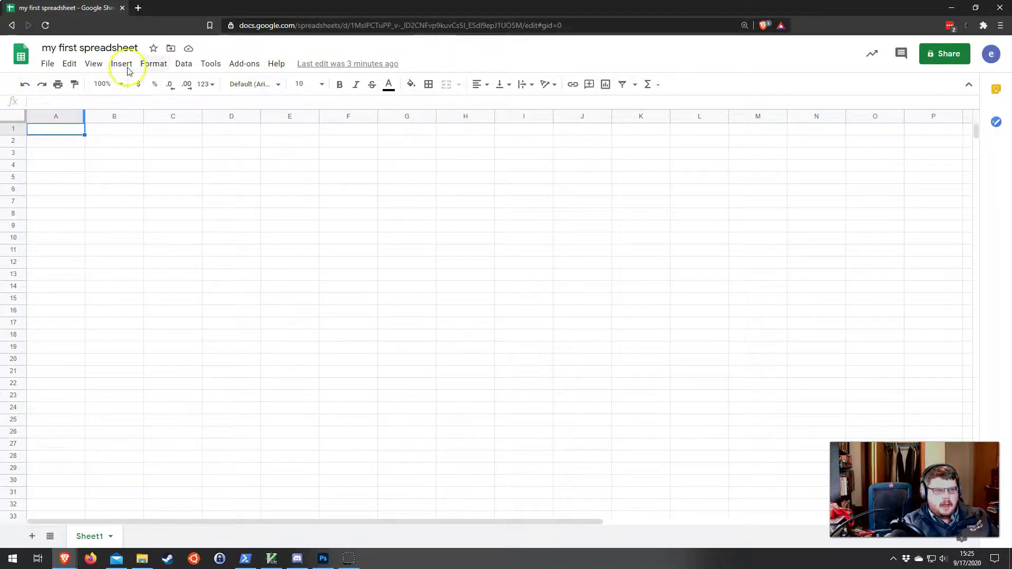
{"action": "left_click", "coordinate": [209, 64]}
{"action": "left_click", "coordinate": [72, 67]}
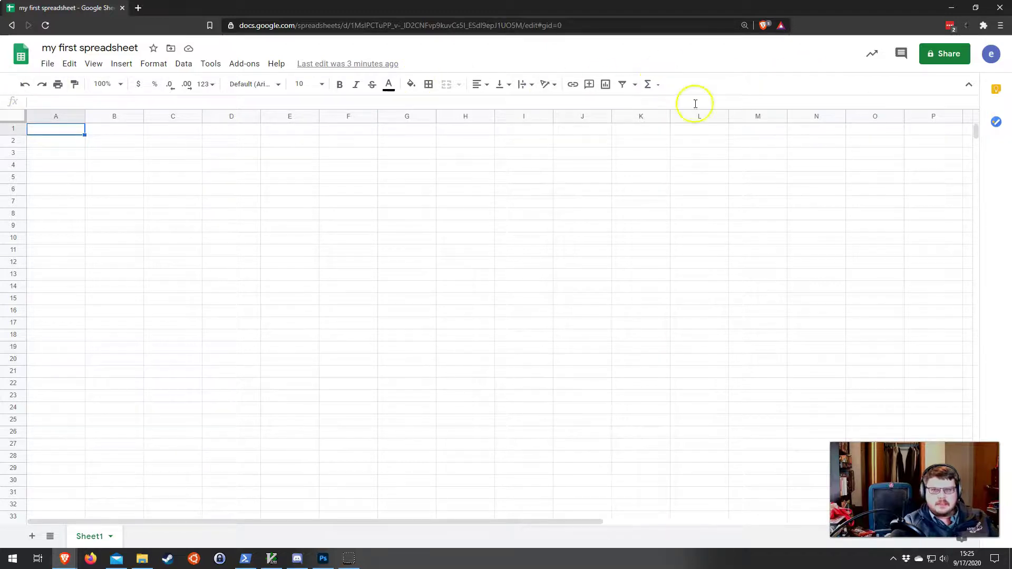
- Hide the spreadsheet's title and command header and show it again
{"action": "left_click", "coordinate": [967, 89]}
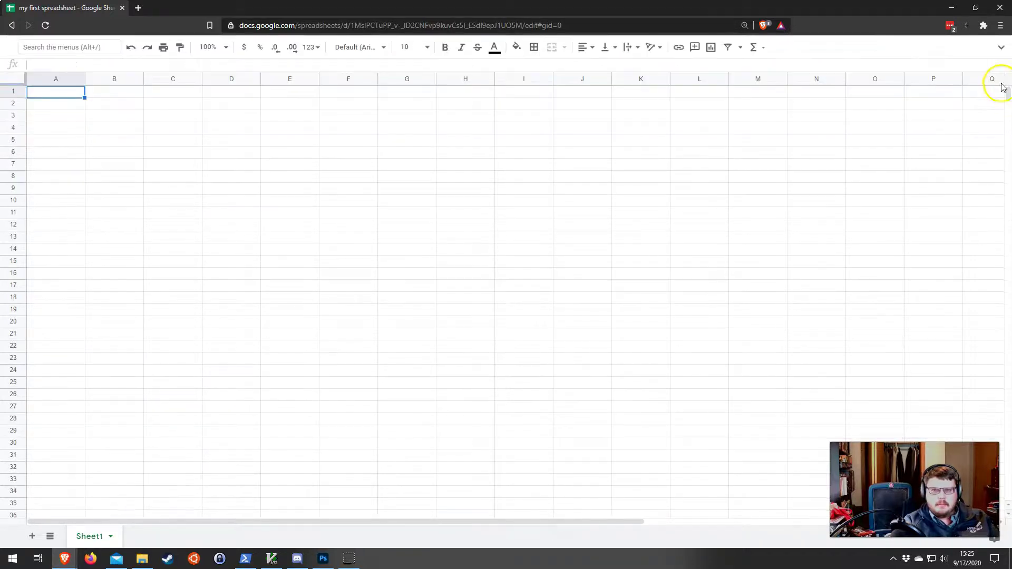
{"action": "left_click", "coordinate": [1002, 48]}
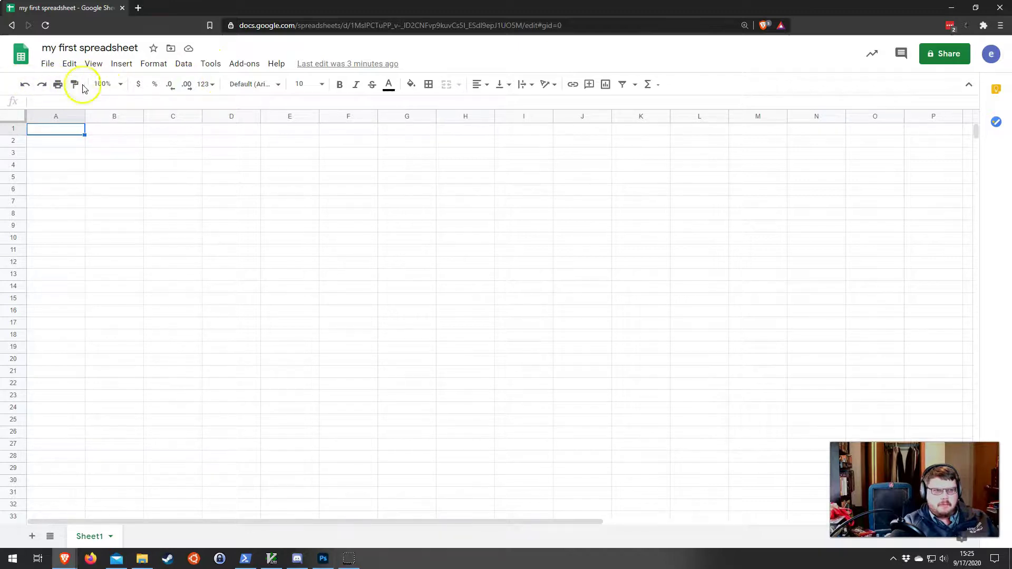
- Enlarge the sheet's zoom to 150%, trying 125% first
{"action": "left_click", "coordinate": [114, 84]}
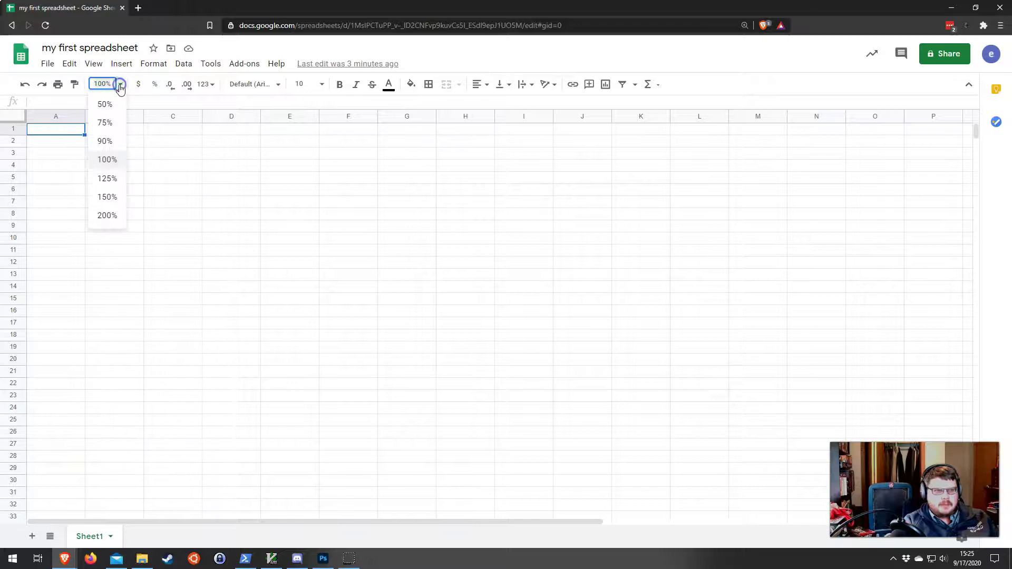
{"action": "left_click", "coordinate": [108, 178]}
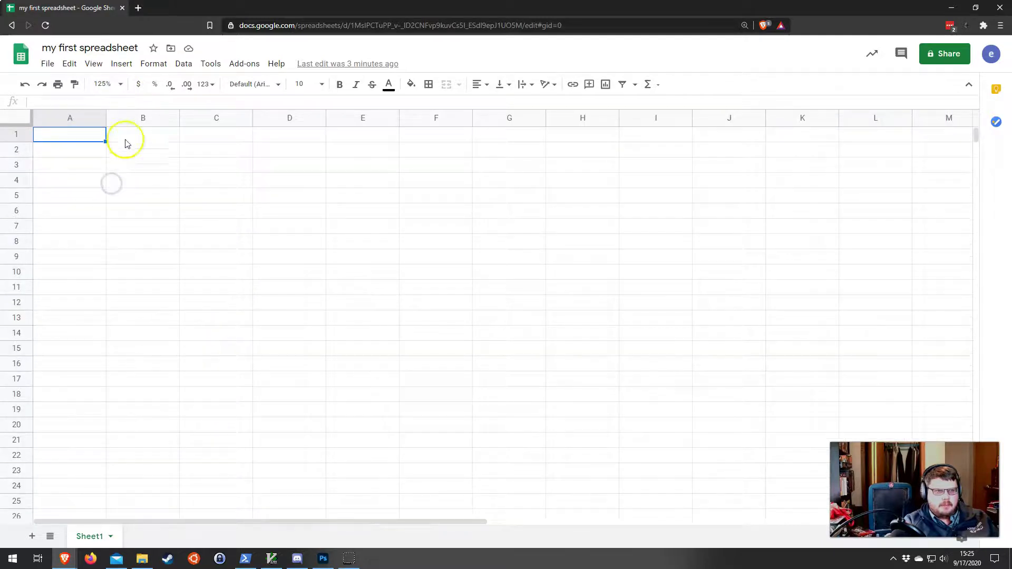
{"action": "left_click", "coordinate": [121, 84]}
{"action": "left_click", "coordinate": [108, 196]}
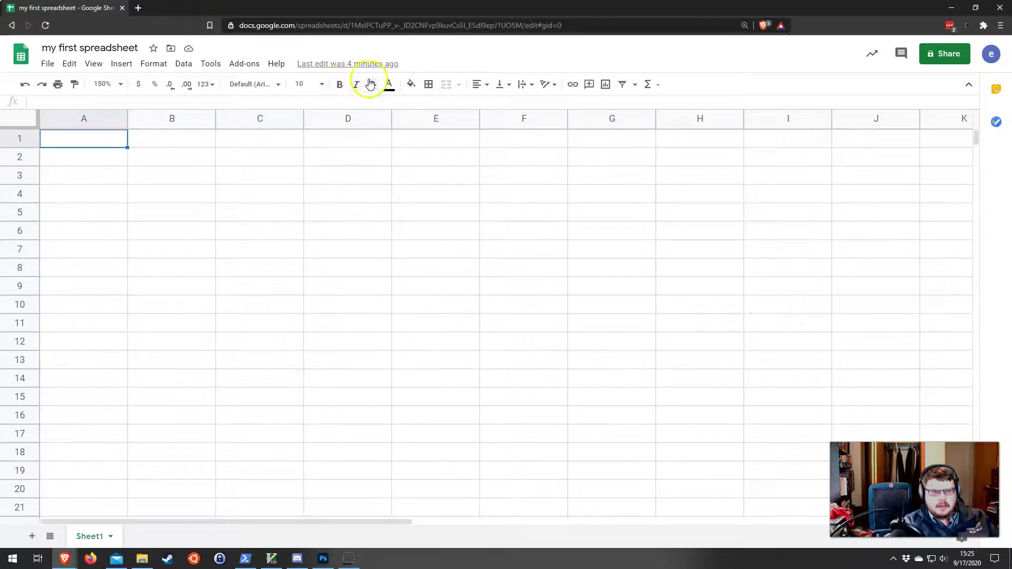
- Look through the horizontal alignment options and the list of available functions without applying any
{"action": "left_click", "coordinate": [486, 85]}
{"action": "left_click", "coordinate": [486, 84]}
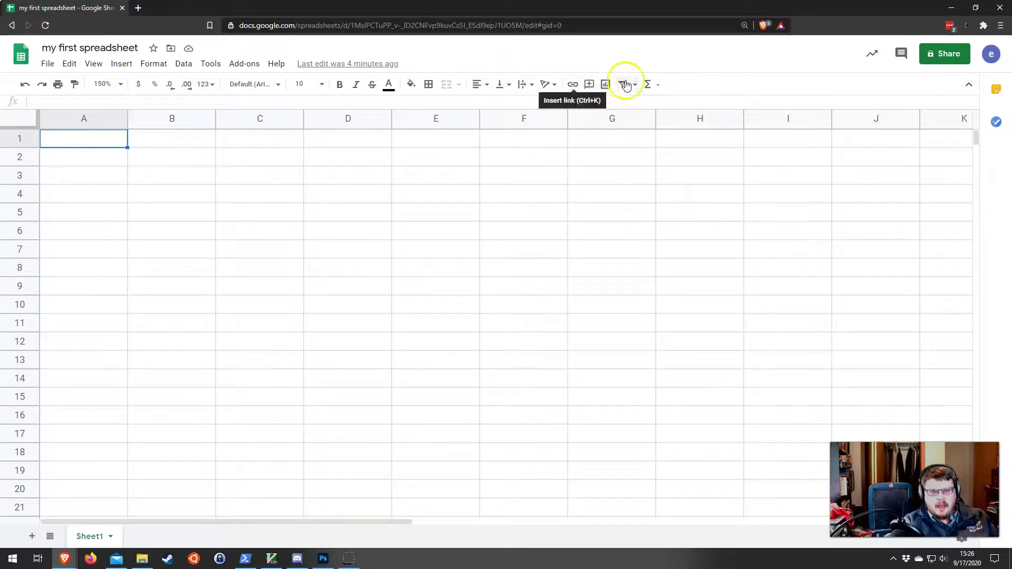
{"action": "left_click", "coordinate": [656, 87]}
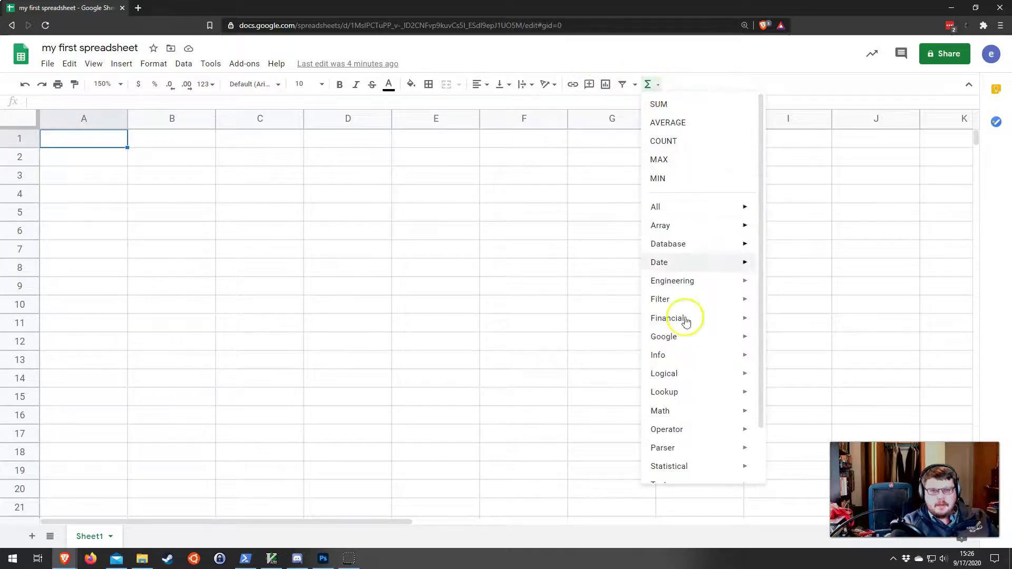
{"action": "left_click", "coordinate": [585, 46]}
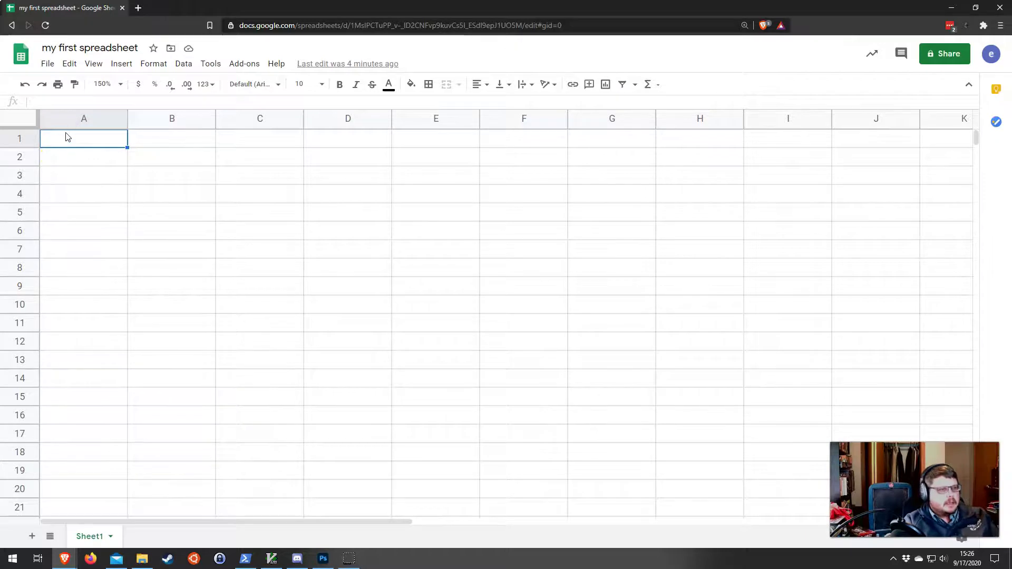
- Rename the Sheet1 sheet as budget
{"action": "left_click_drag", "start_coordinate": [102, 147], "coordinate": [947, 507]}
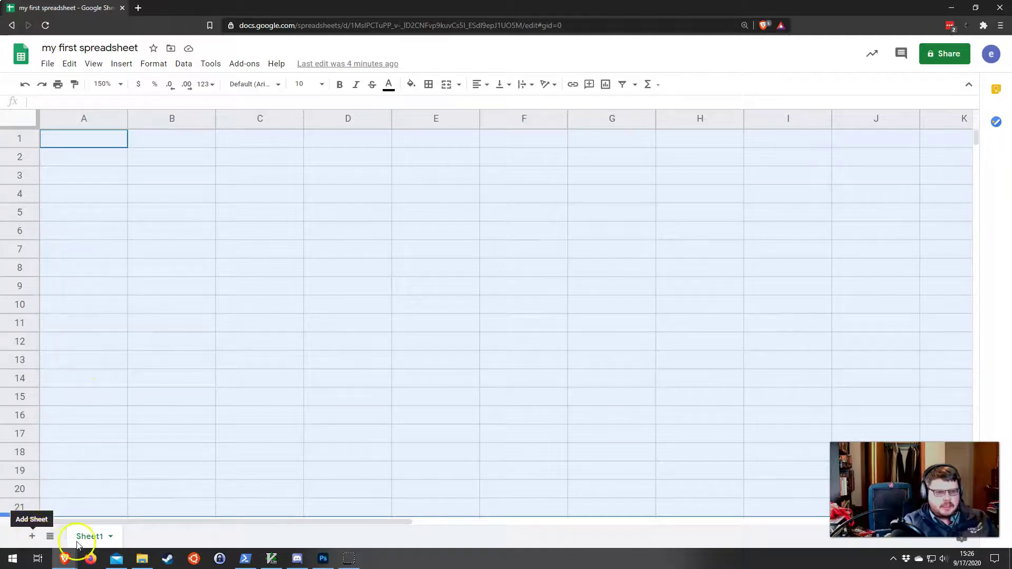
{"action": "left_click", "coordinate": [111, 537]}
{"action": "left_click", "coordinate": [110, 538]}
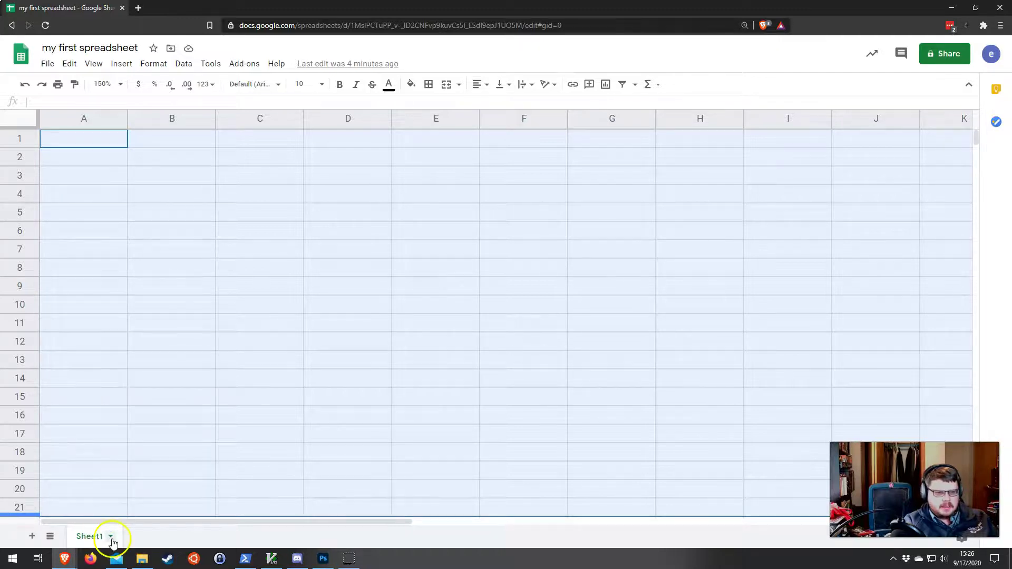
{"action": "left_click", "coordinate": [110, 537]}
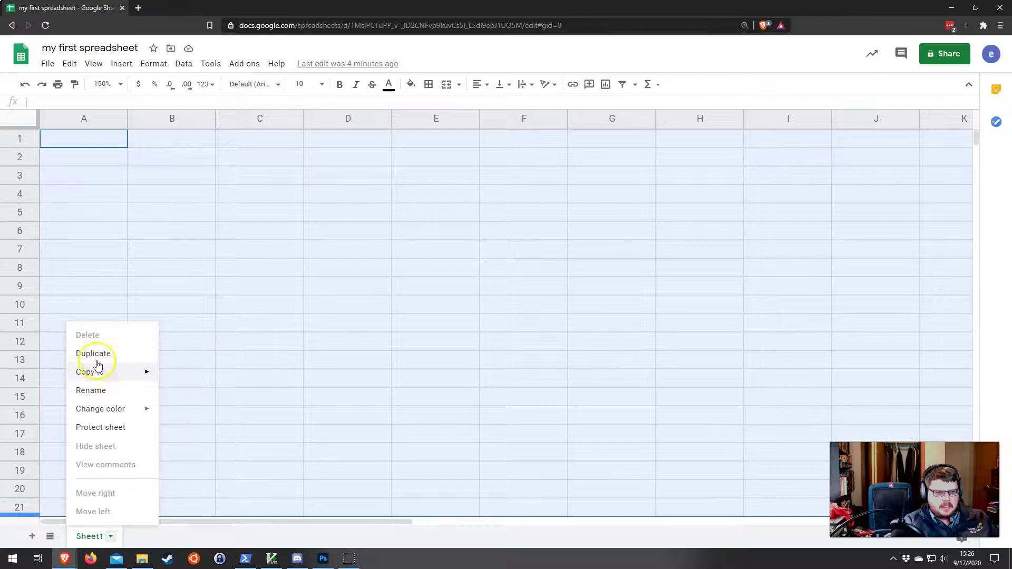
{"action": "left_click", "coordinate": [105, 396]}
{"action": "type", "text": "budget"}
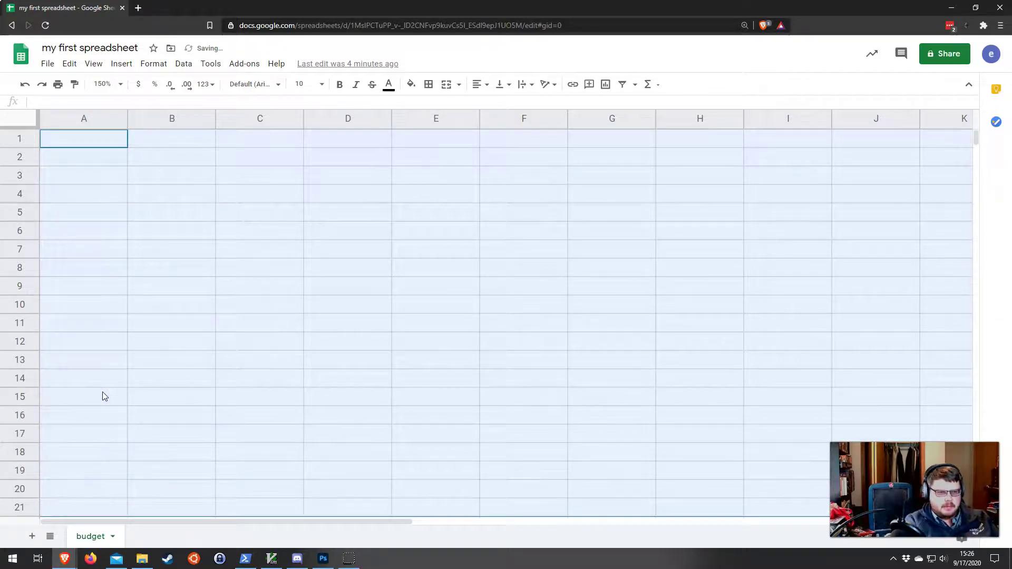
- Add a second sheet to the spreadsheet and name it expenses
{"action": "left_click", "coordinate": [31, 536]}
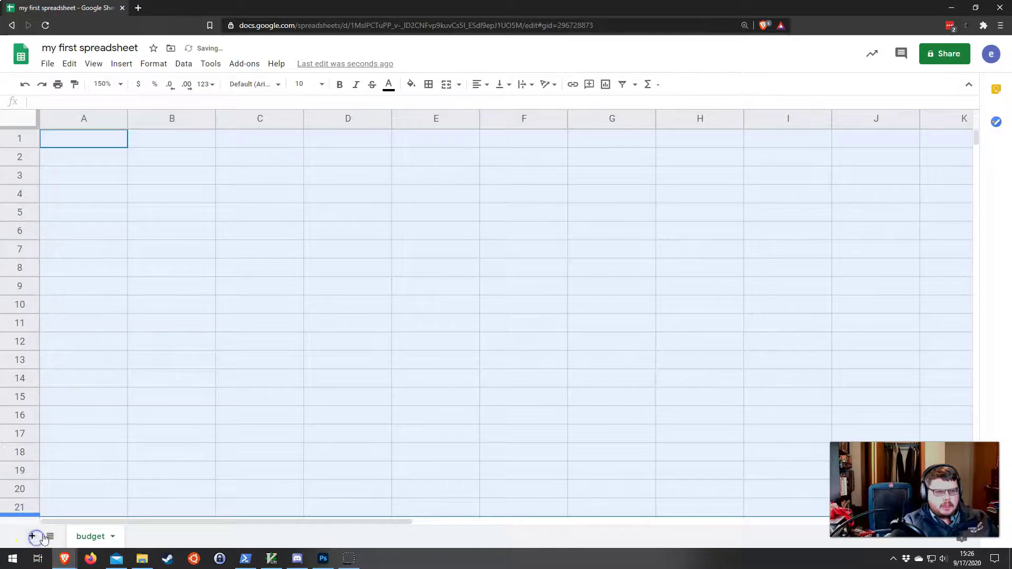
{"action": "double_click", "coordinate": [152, 538]}
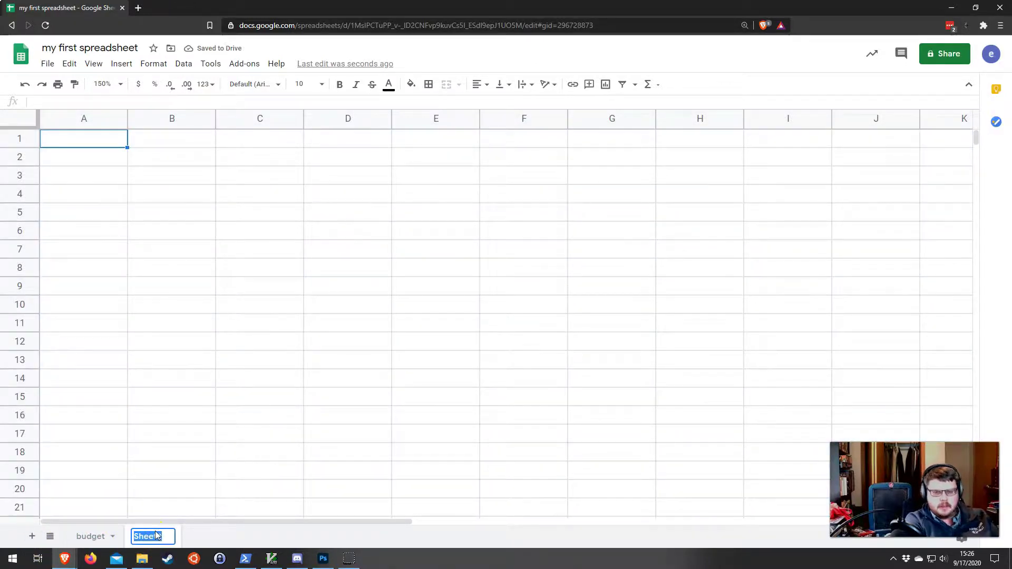
{"action": "type", "text": "expenses"}
{"action": "key", "text": "Return"}
- Switch between the expenses and budget sheets, and highlight the cell range A1:H18 on budget
{"action": "left_click", "coordinate": [86, 538]}
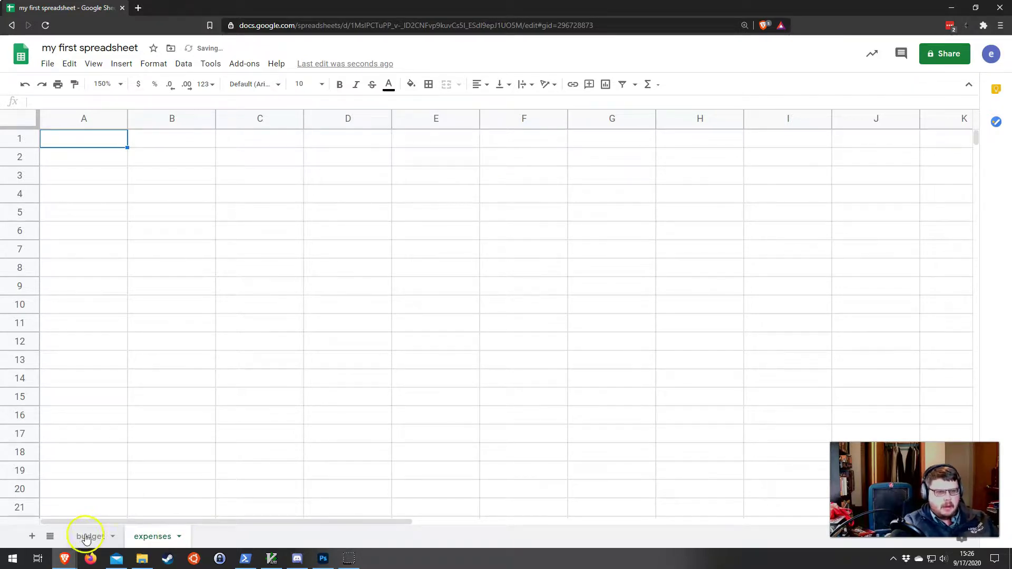
{"action": "left_click", "coordinate": [156, 535]}
{"action": "left_click", "coordinate": [106, 540]}
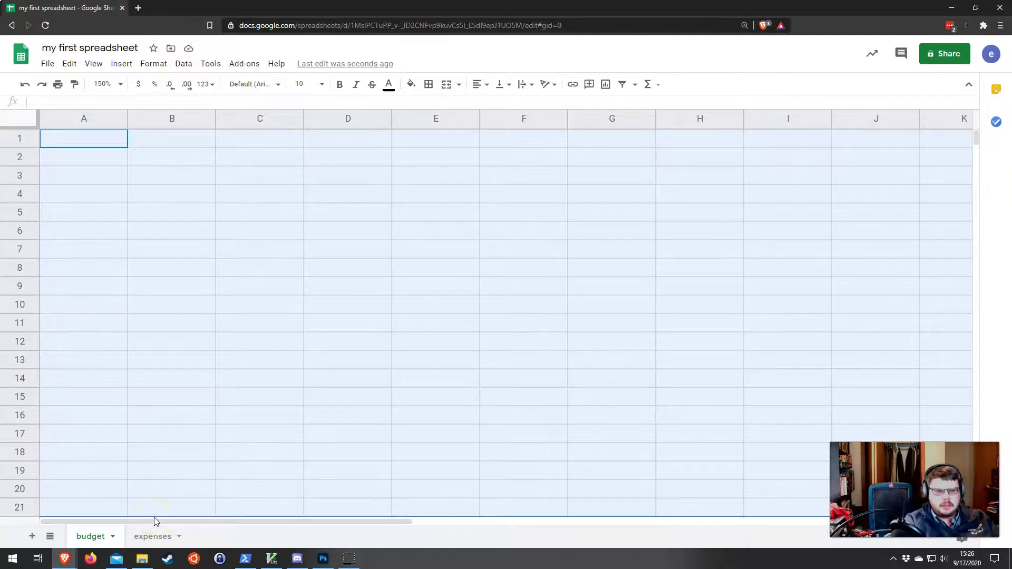
{"action": "left_click", "coordinate": [112, 138]}
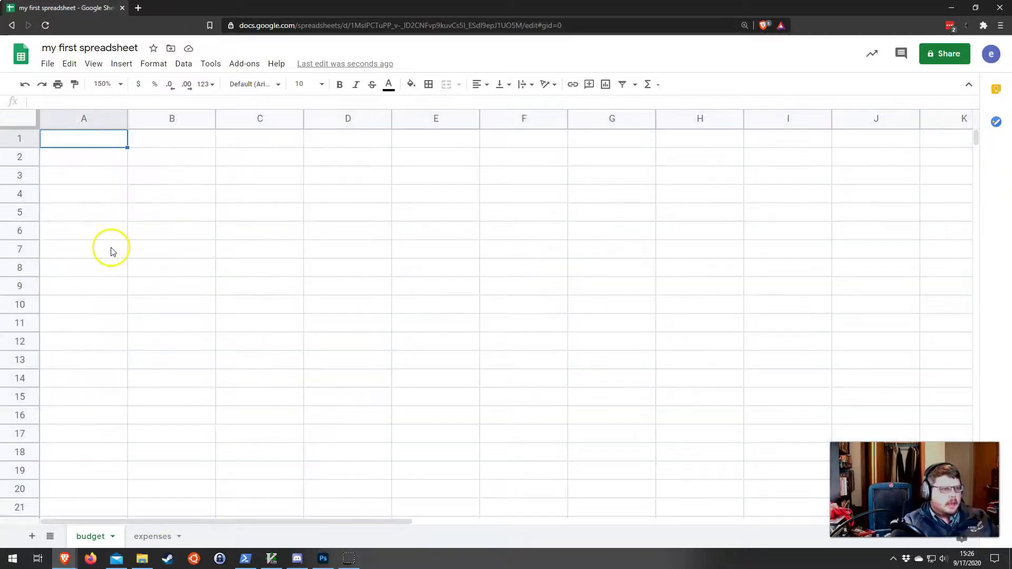
{"action": "left_click_drag", "start_coordinate": [104, 138], "coordinate": [658, 451]}
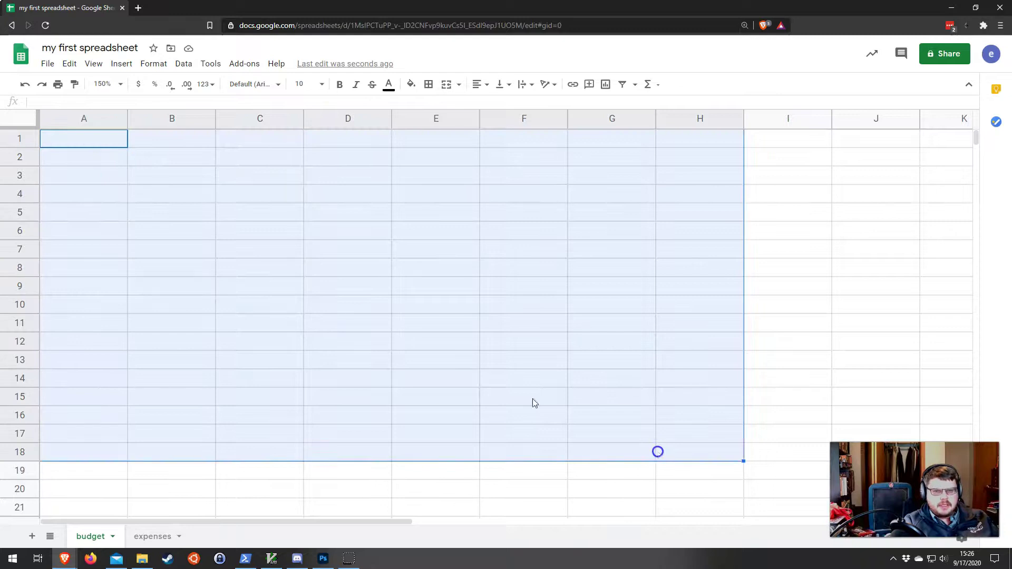
- Enter the number 5 in cell D9 of the budget sheet
{"action": "left_click", "coordinate": [367, 287]}
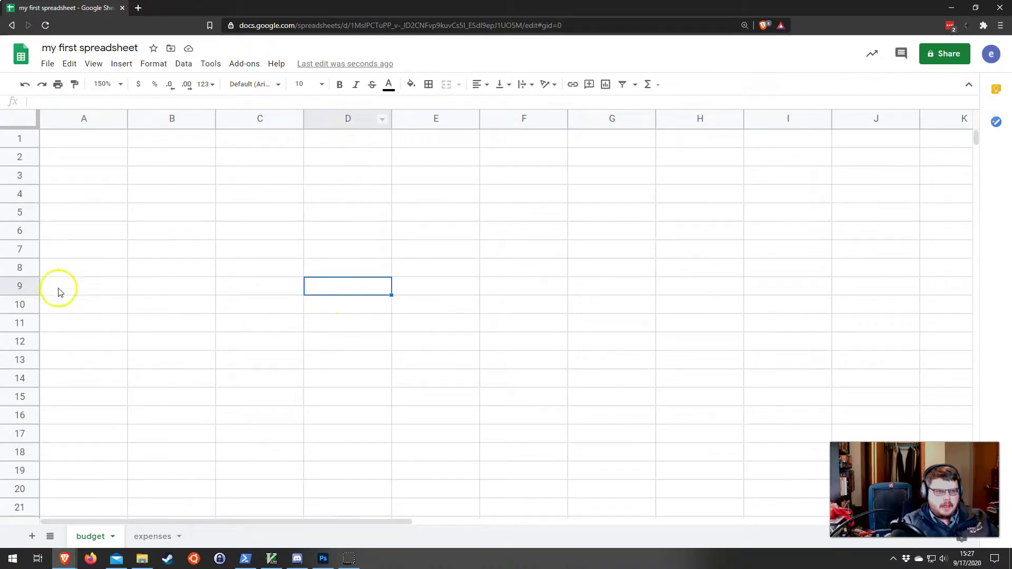
{"action": "left_click", "coordinate": [355, 290]}
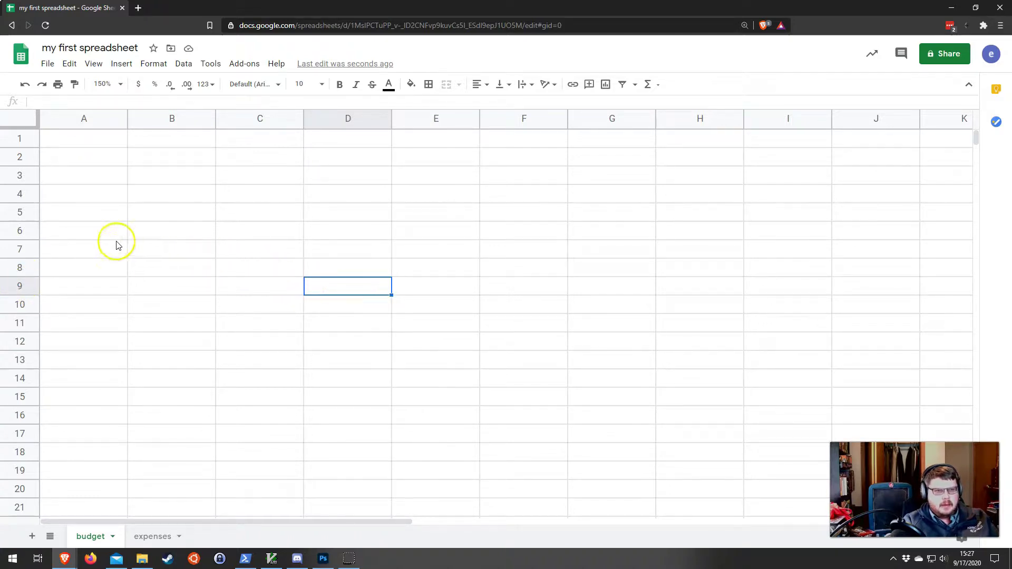
{"action": "type", "text": "5"}
{"action": "key", "text": "Return"}
- Replace the content of cell D9 on the budget sheet with the formula =5+5
{"action": "left_click", "coordinate": [337, 286]}
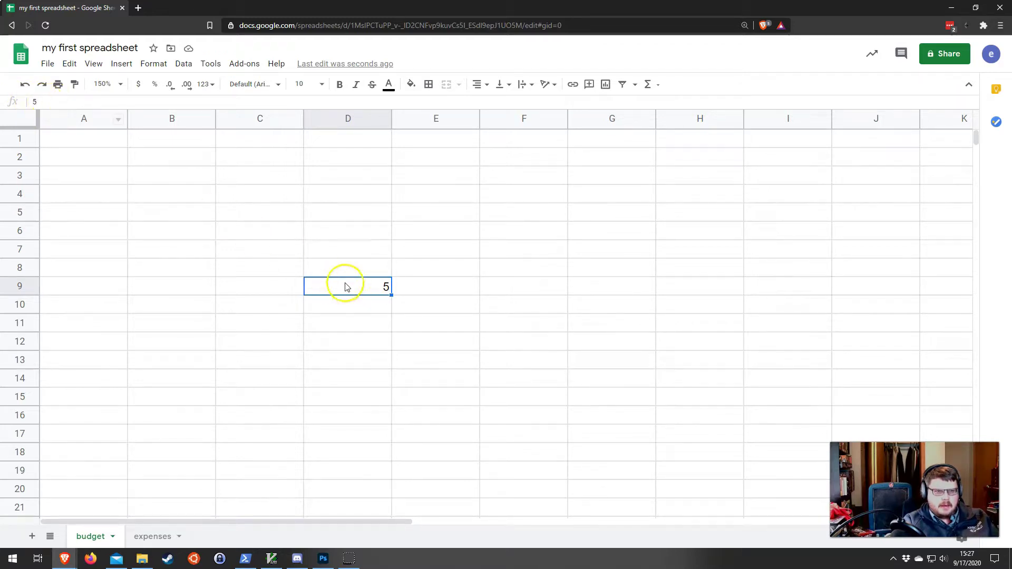
{"action": "left_click", "coordinate": [361, 284]}
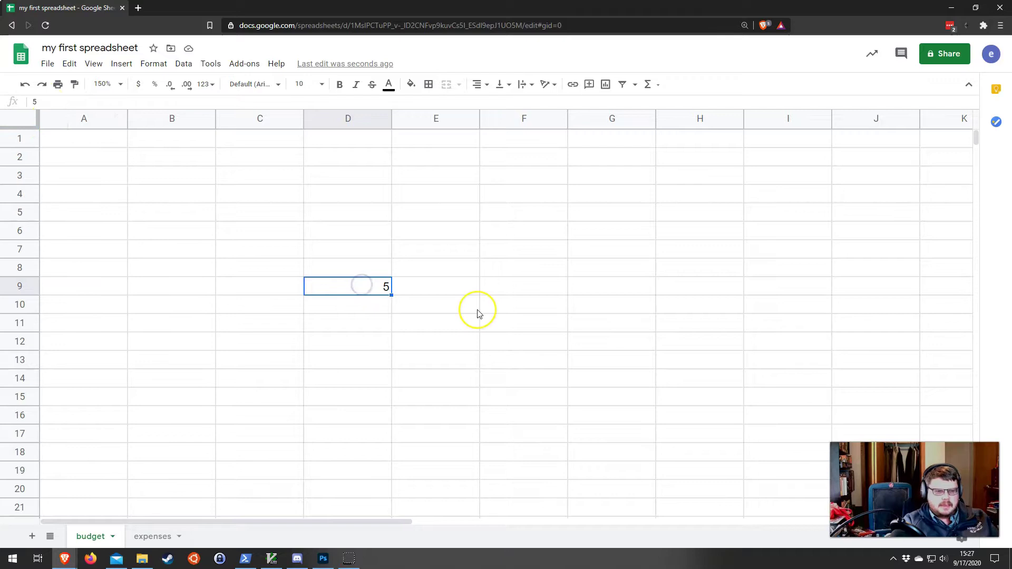
{"action": "type", "text": "=5+5"}
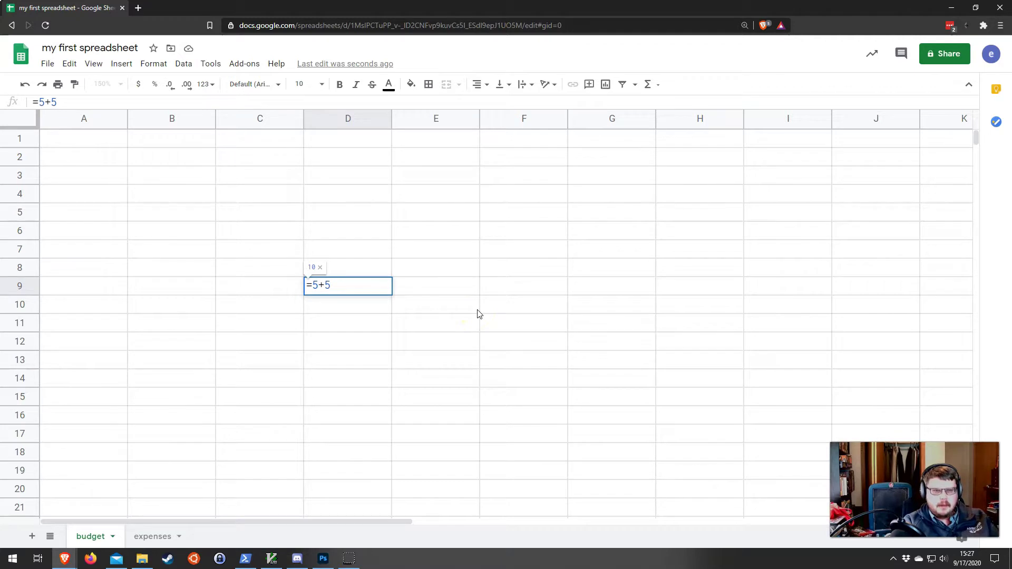
{"action": "key", "text": "Return"}
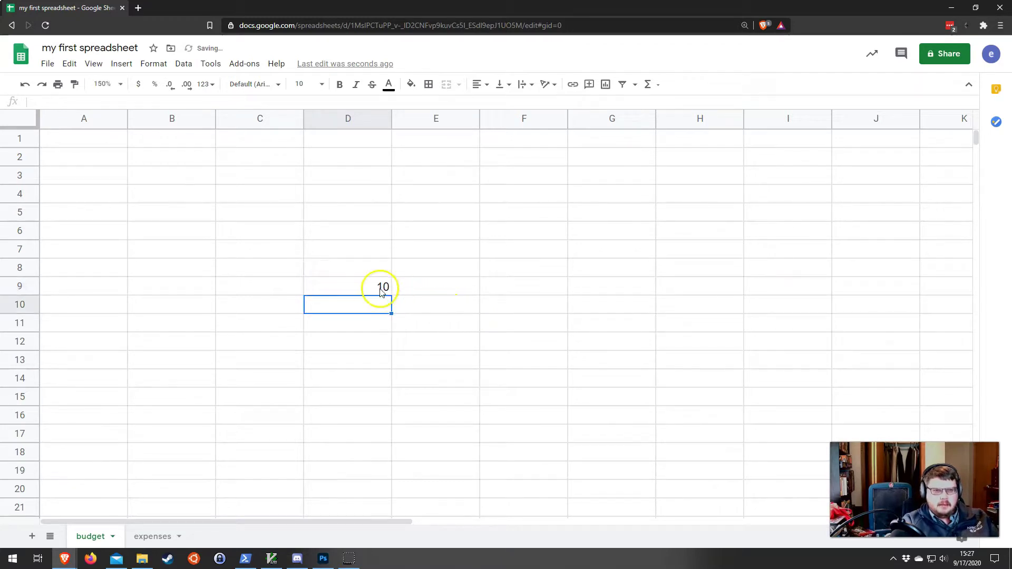
- Inspect the formula behind cell D9 and compare it with the displayed value, without editing it
{"action": "left_click", "coordinate": [332, 287]}
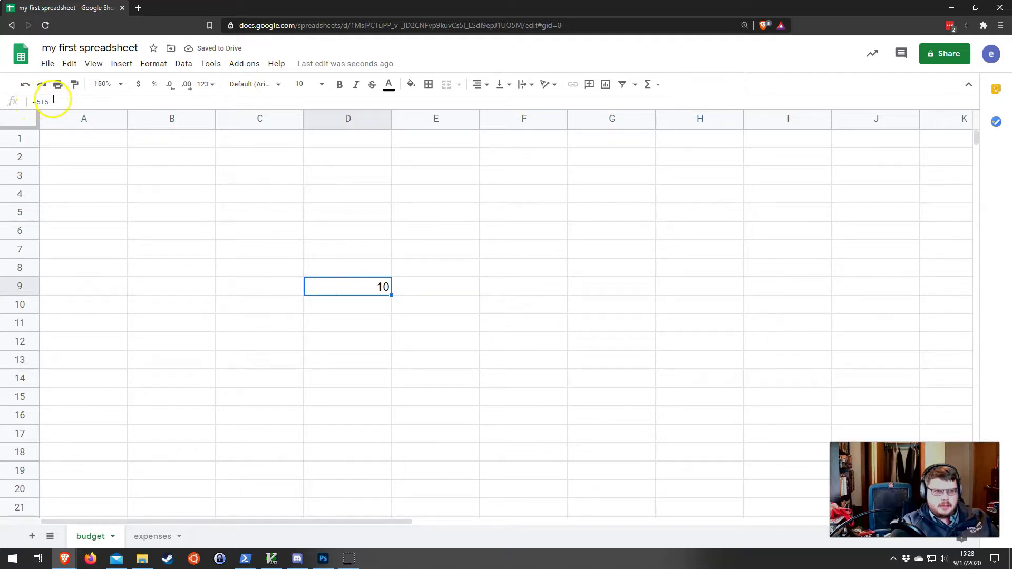
{"action": "left_click_drag", "start_coordinate": [33, 102], "coordinate": [50, 101]}
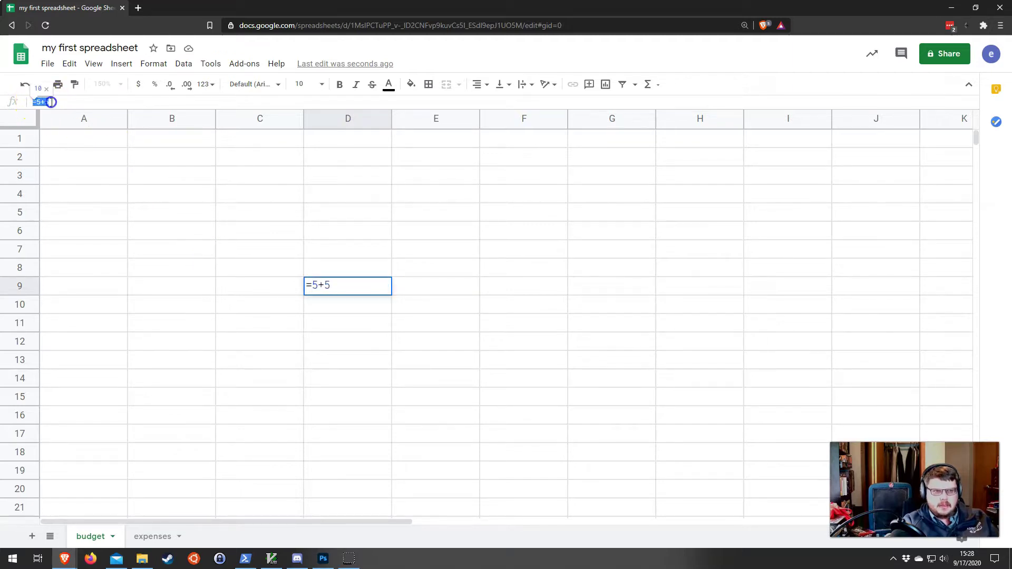
{"action": "left_click", "coordinate": [54, 101]}
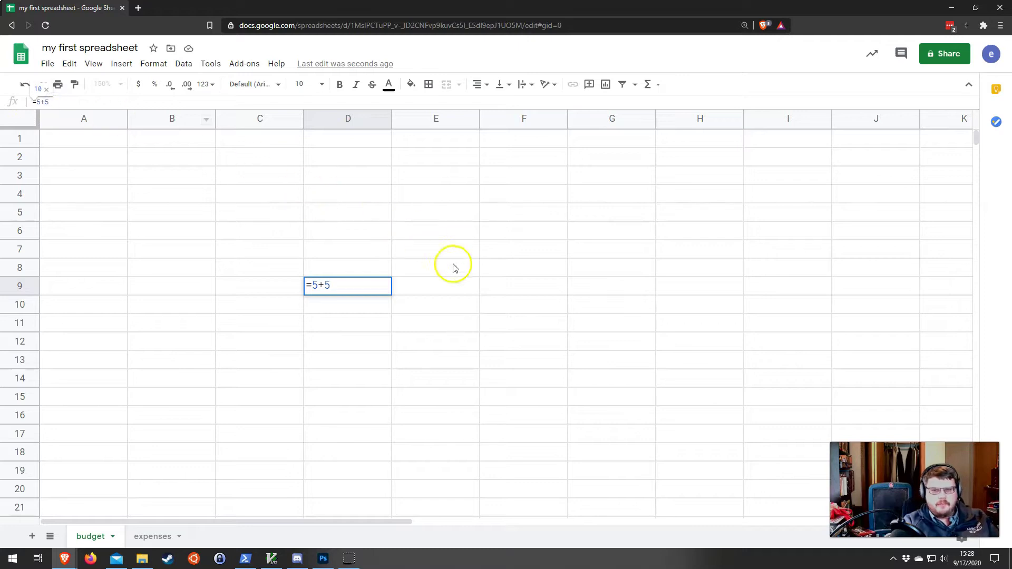
{"action": "key", "text": "Escape"}
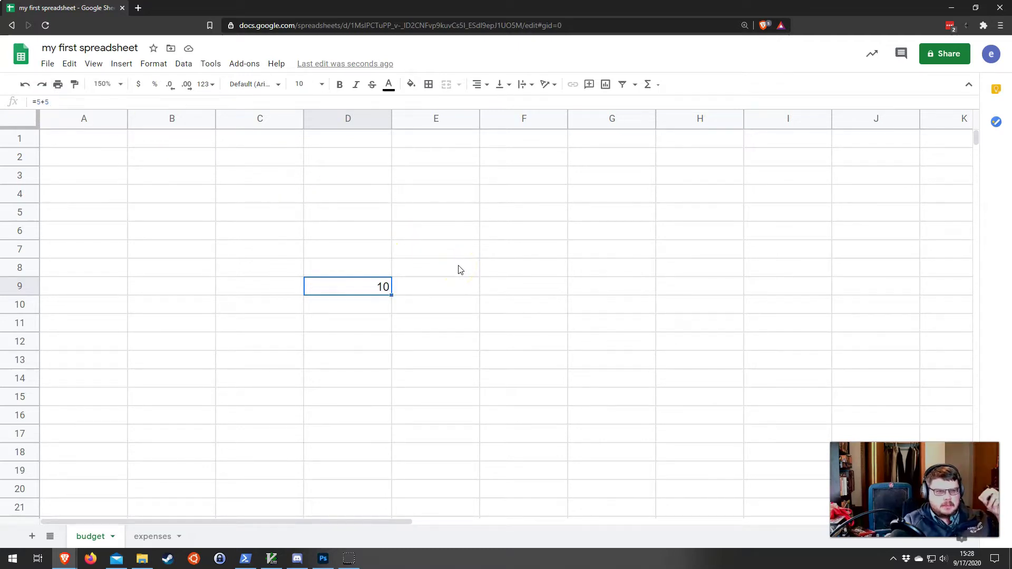
{"action": "left_click", "coordinate": [413, 283]}
{"action": "left_click", "coordinate": [362, 265]}
{"action": "left_click", "coordinate": [367, 285]}
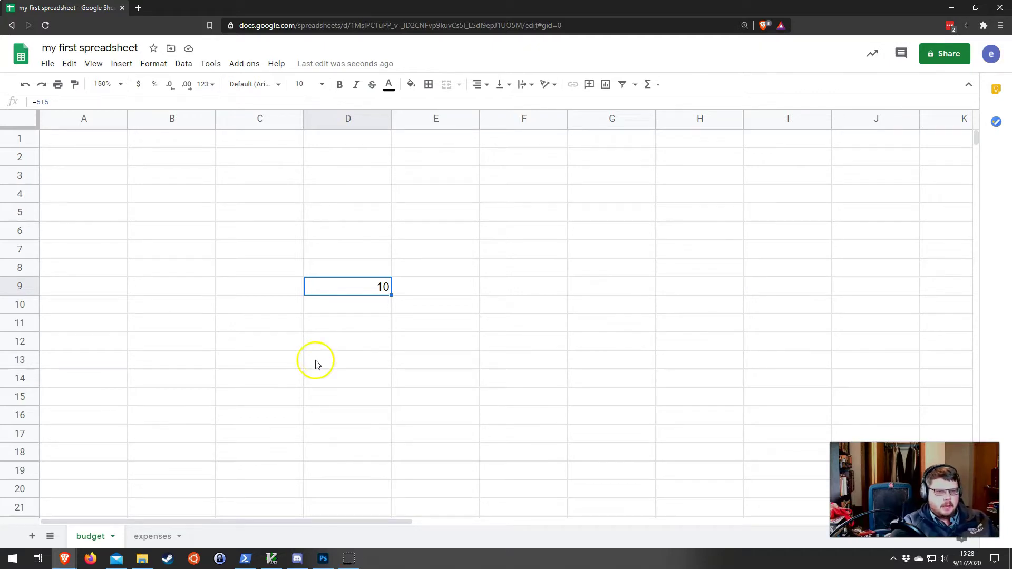
- Enter the formula =budget!D9 in cell C7 of the expenses sheet, picking the referenced cell on the budget sheet
{"action": "left_click", "coordinate": [158, 538]}
{"action": "left_click", "coordinate": [90, 537]}
{"action": "left_click", "coordinate": [154, 537]}
{"action": "left_click", "coordinate": [221, 257]}
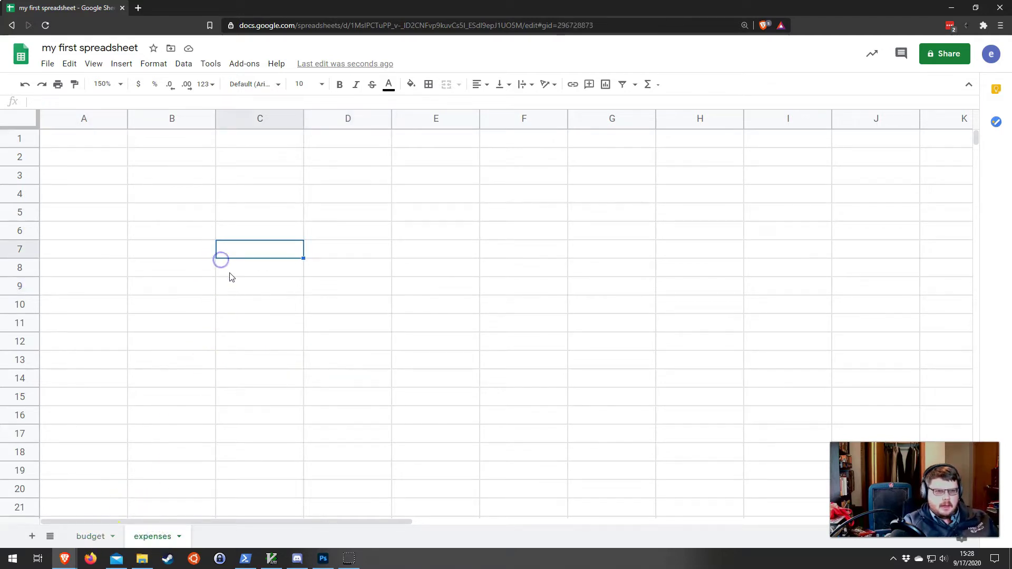
{"action": "type", "text": "="}
{"action": "left_click", "coordinate": [84, 536]}
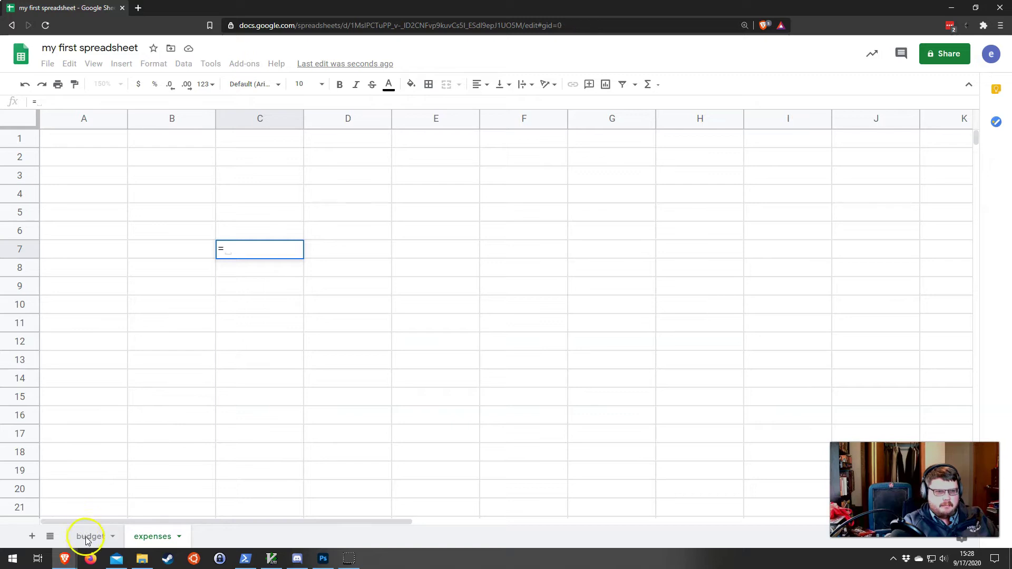
{"action": "left_click", "coordinate": [330, 293]}
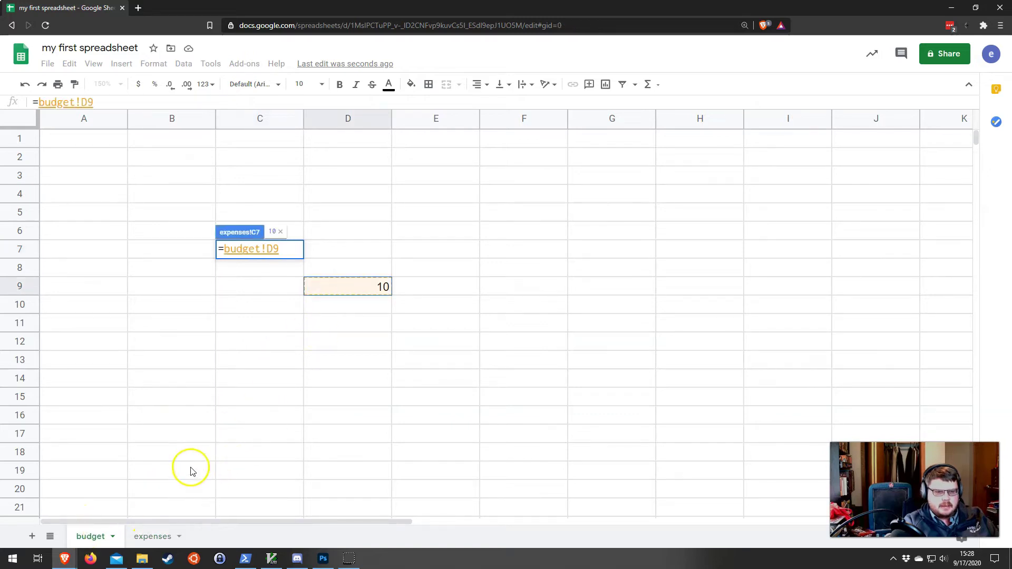
{"action": "left_click", "coordinate": [140, 541]}
{"action": "left_click", "coordinate": [280, 270]}
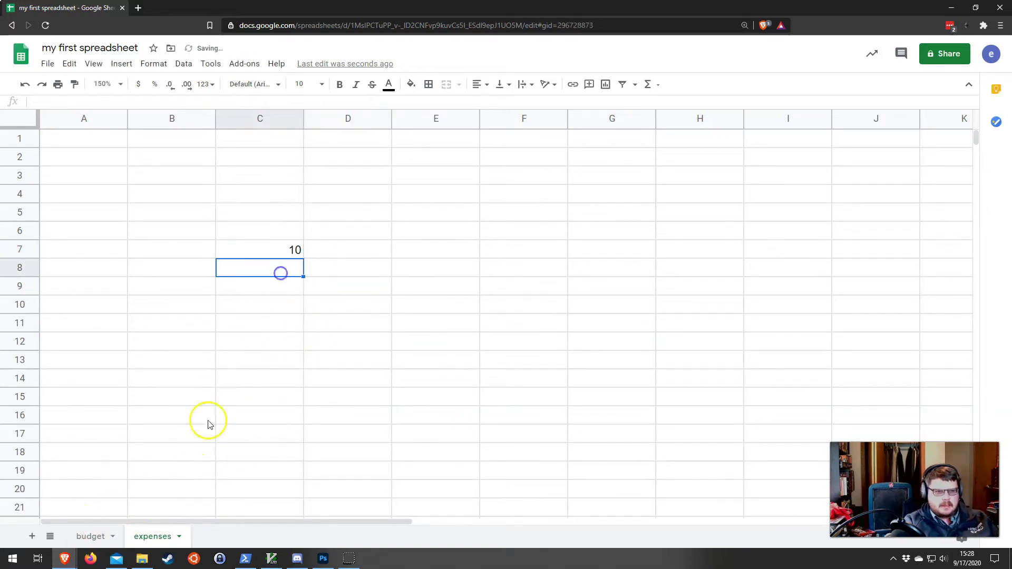
- Compare the two sheets and inspect the cross-sheet formula in cell C7 of expenses
{"action": "left_click", "coordinate": [93, 537]}
{"action": "left_click", "coordinate": [150, 540]}
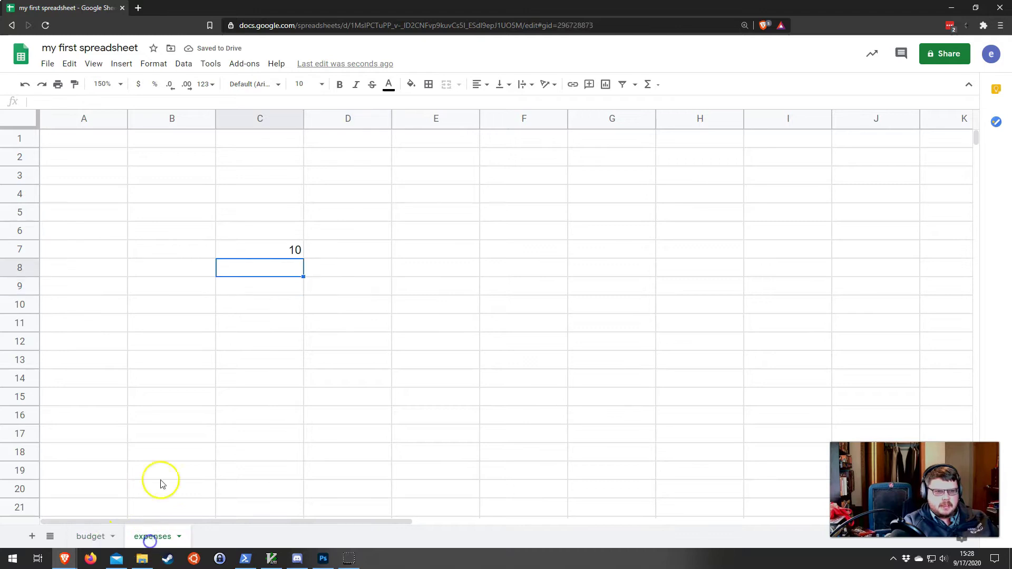
{"action": "left_click", "coordinate": [291, 249]}
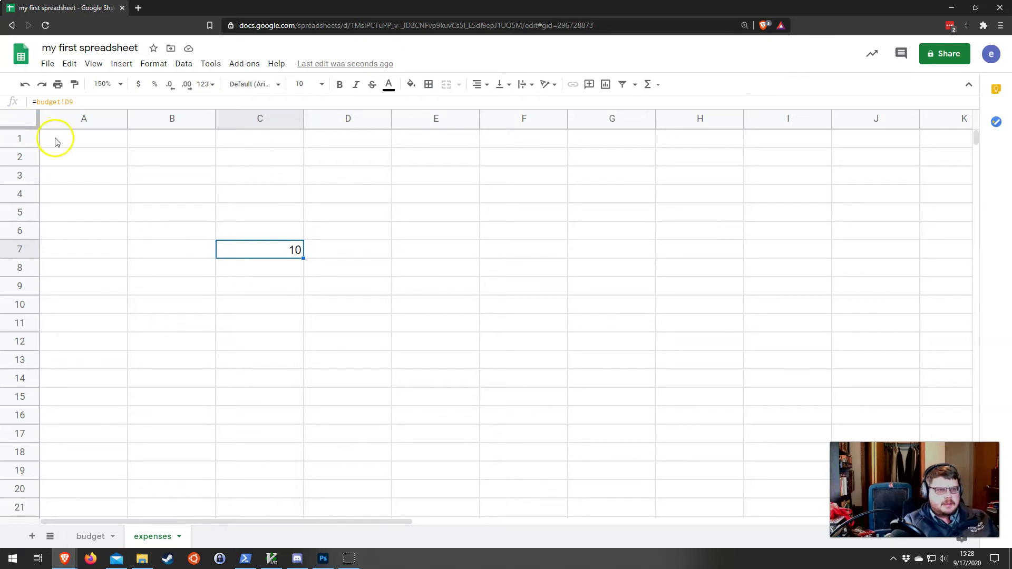
- Clear cell D9 on the budget sheet and cell C7 on expenses, and return to cell A1 of budget
{"action": "left_click", "coordinate": [103, 538]}
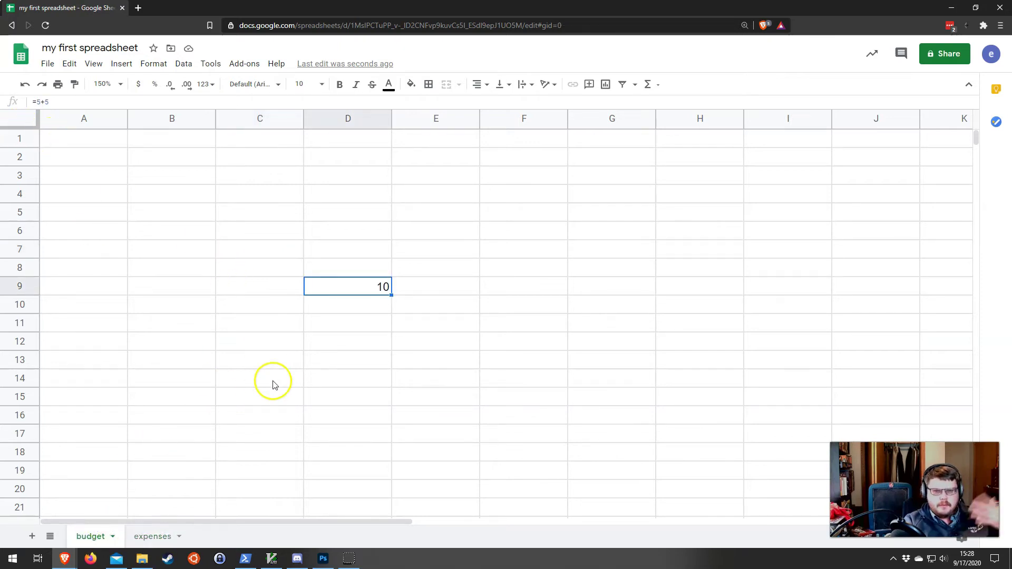
{"action": "left_click", "coordinate": [147, 537]}
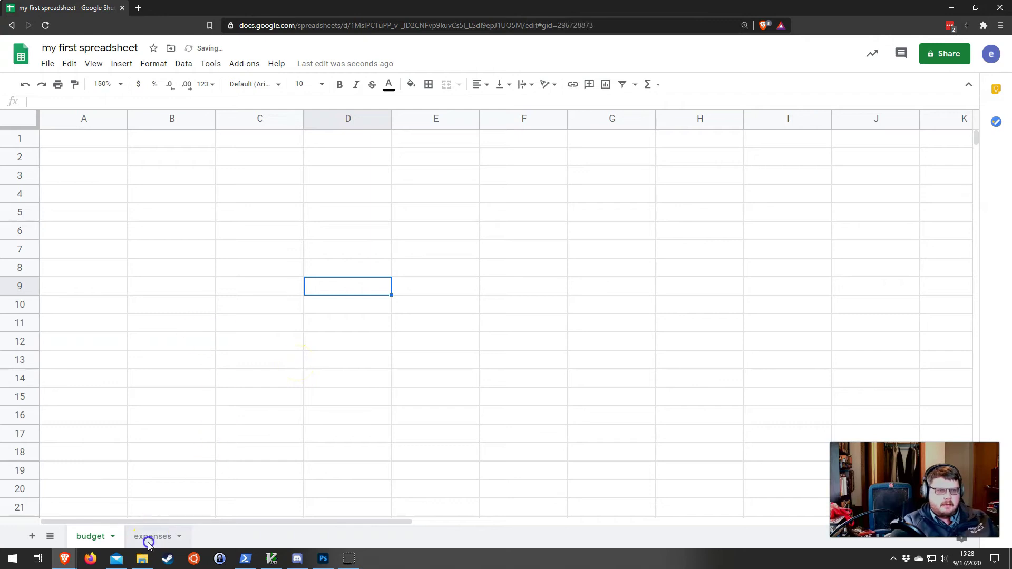
{"action": "key", "text": "Delete"}
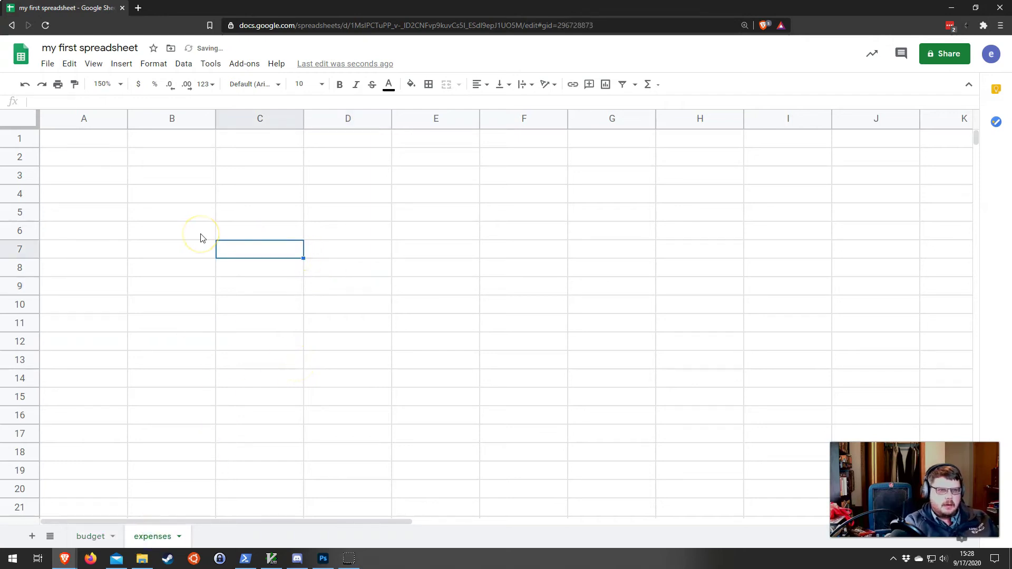
{"action": "left_click", "coordinate": [100, 140]}
{"action": "left_click", "coordinate": [91, 537]}
{"action": "left_click", "coordinate": [93, 138]}
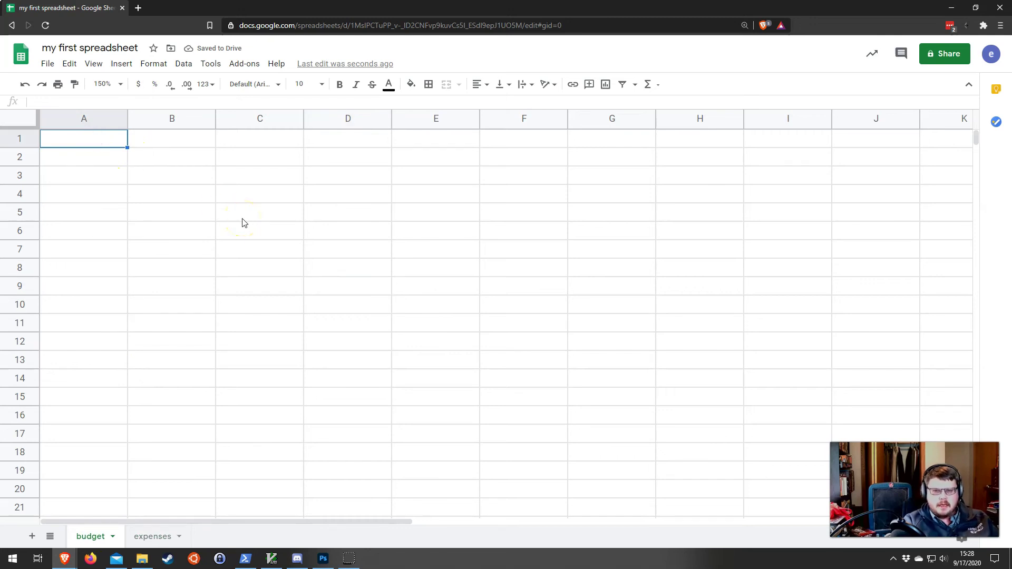